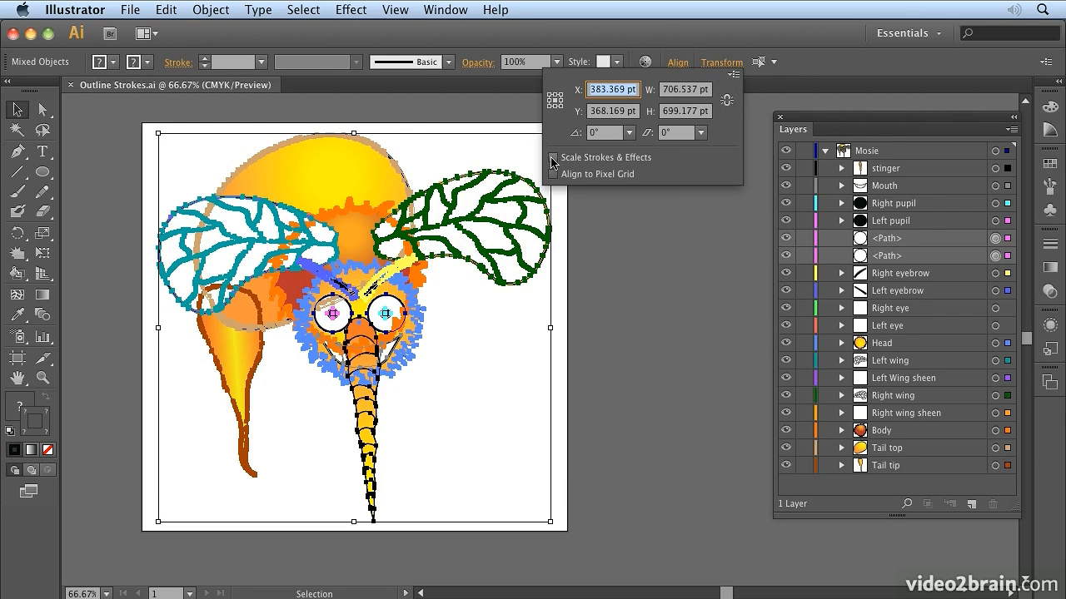
Step: Try scaling the whole mosquito to about a quarter of its size with Scale Strokes & Effects enabled, and undo the scaling
left_click(553, 158)
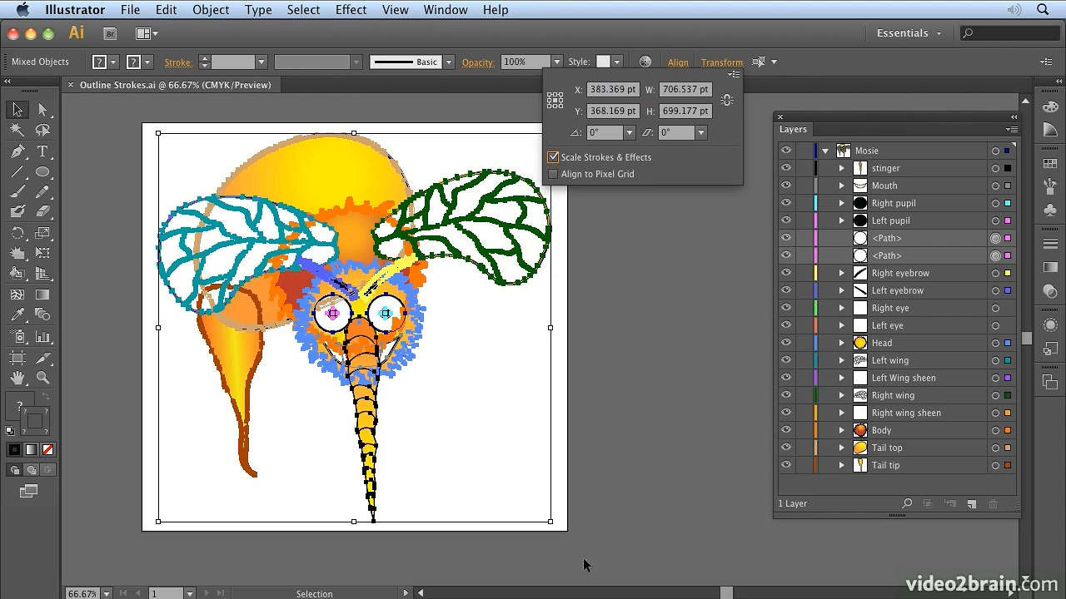
left_click_drag(549, 523, 258, 297)
left_click(318, 308)
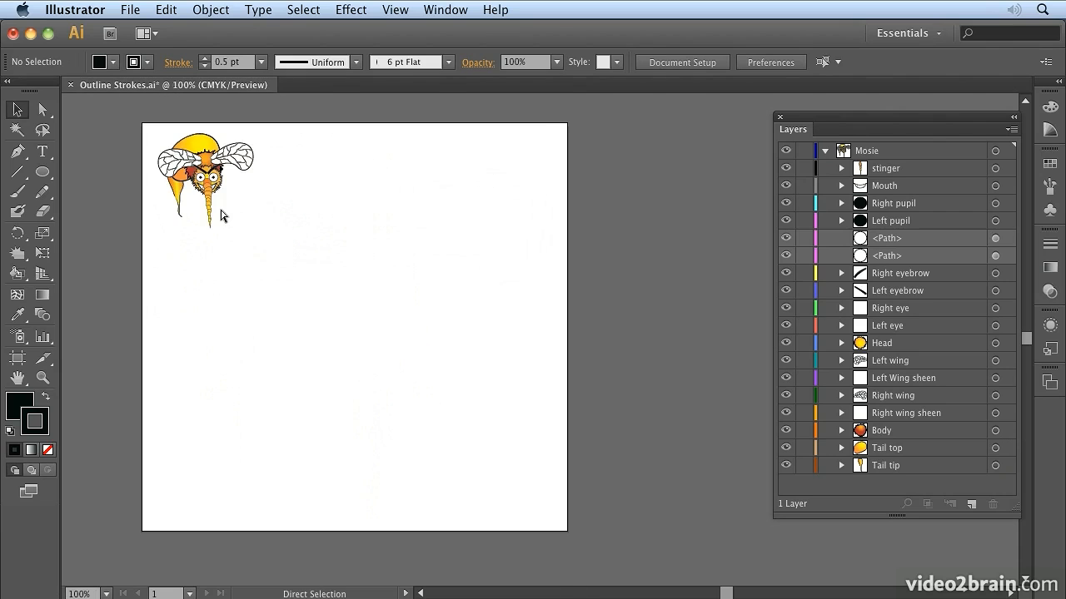
key("super+1")
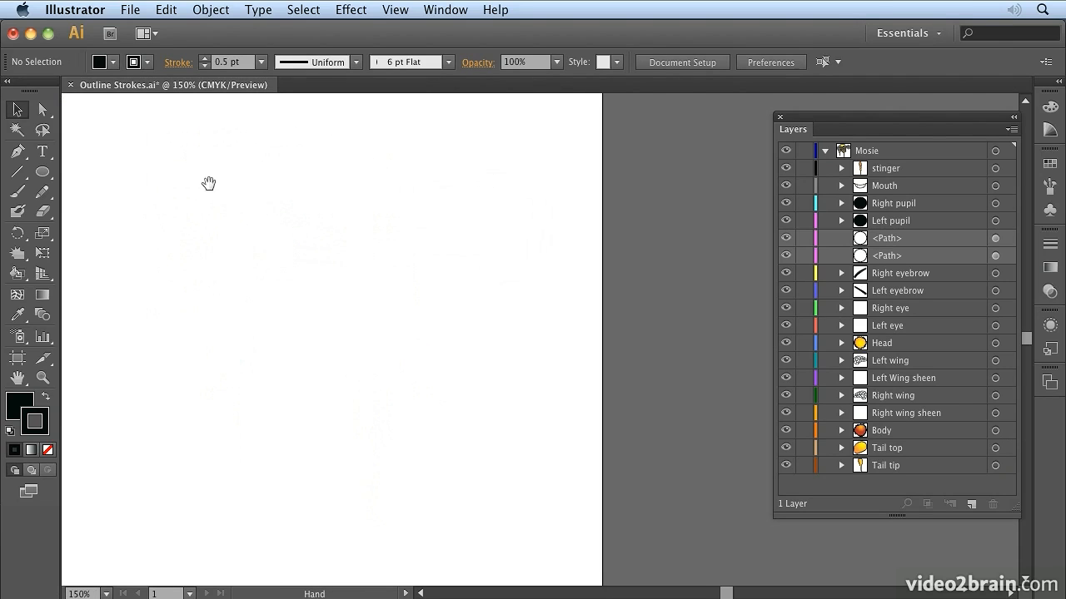
key("super+equal")
left_click_drag(642, 295, 716, 584)
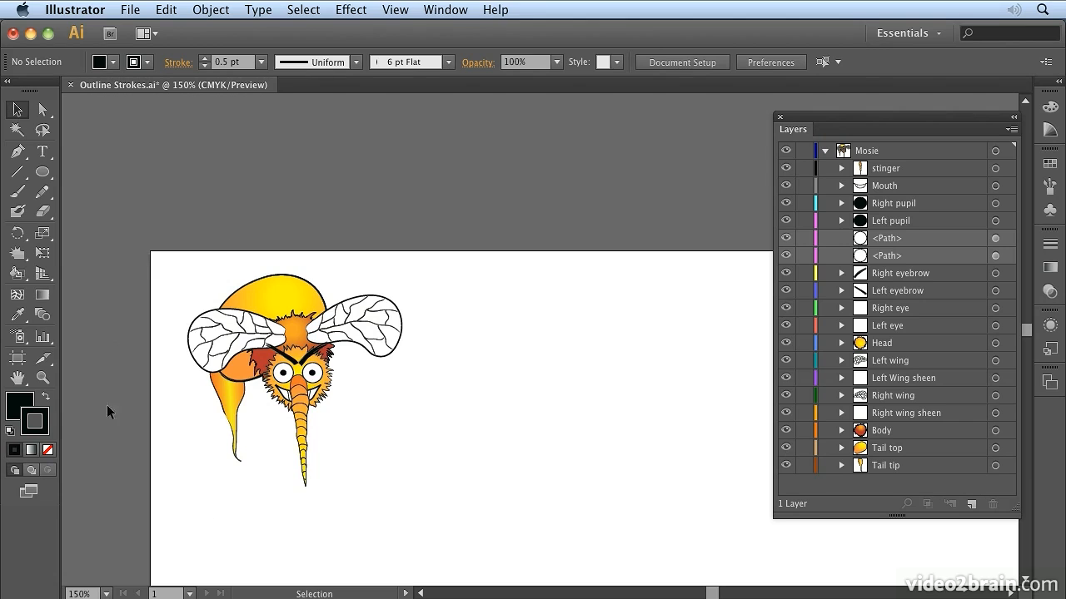
key("super")
key("super+a")
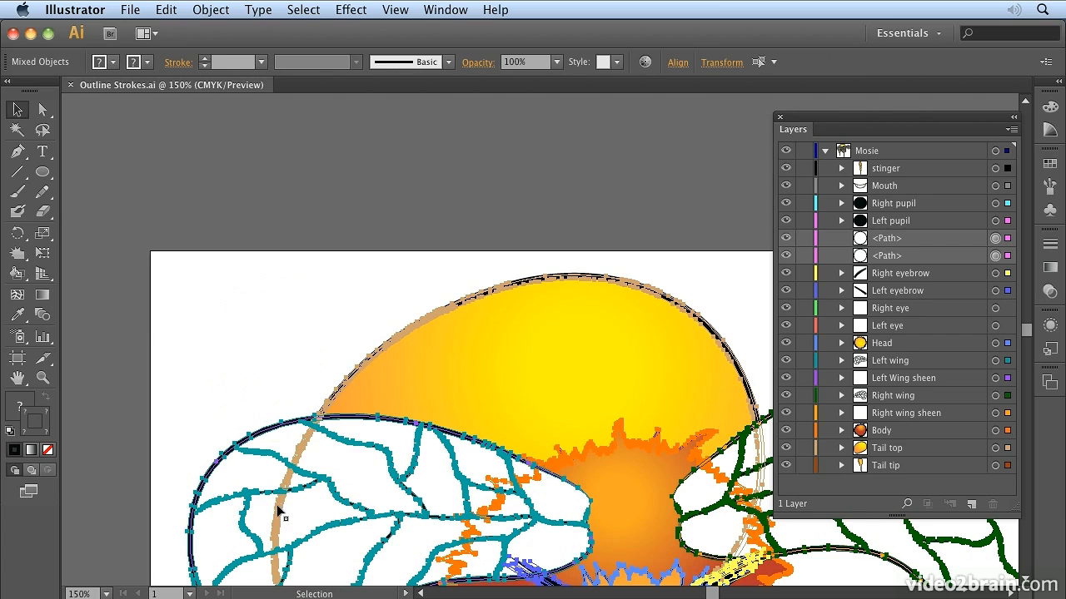
Step: Scale the whole mosquito down to just over a third of its size with Scale Strokes & Effects disabled, and deselect it
key("super+1")
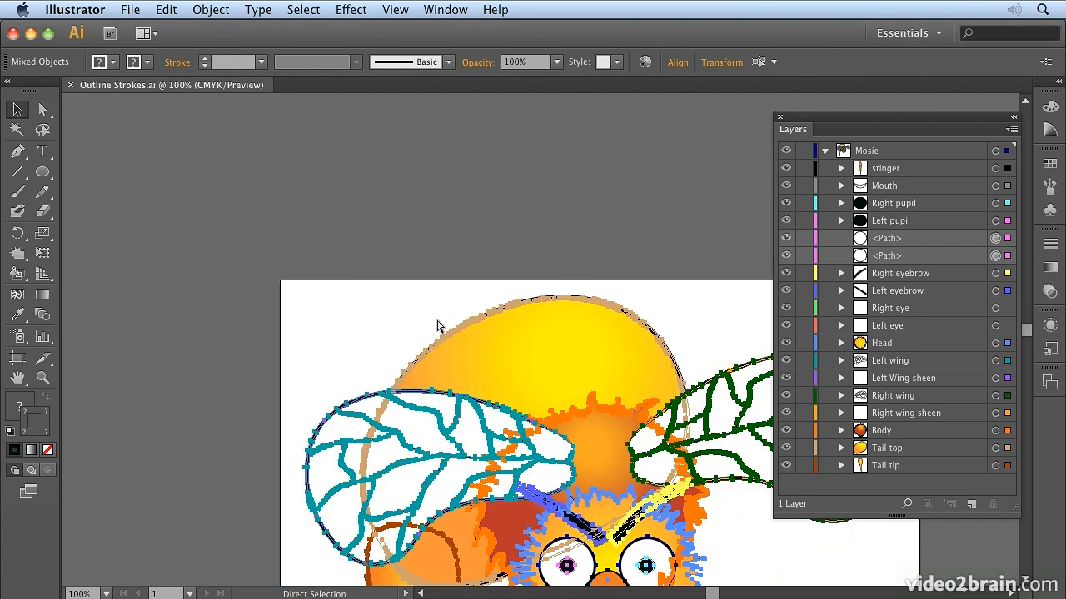
key("space")
left_click_drag(528, 330, 350, 155)
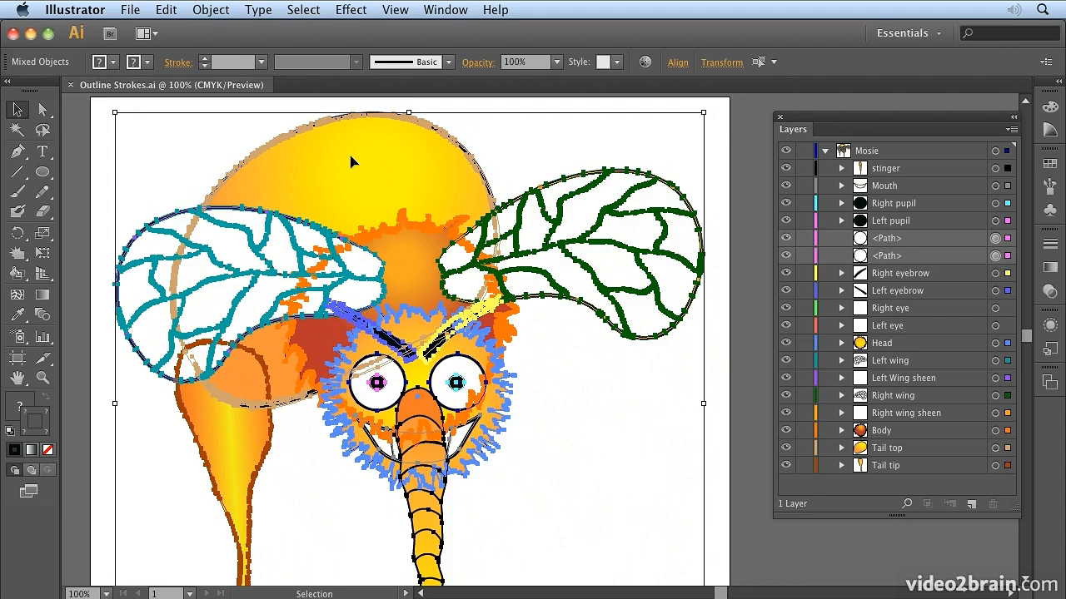
key("super+minus")
scroll(349, 155, "right", 5)
scroll(349, 155, "down", 3)
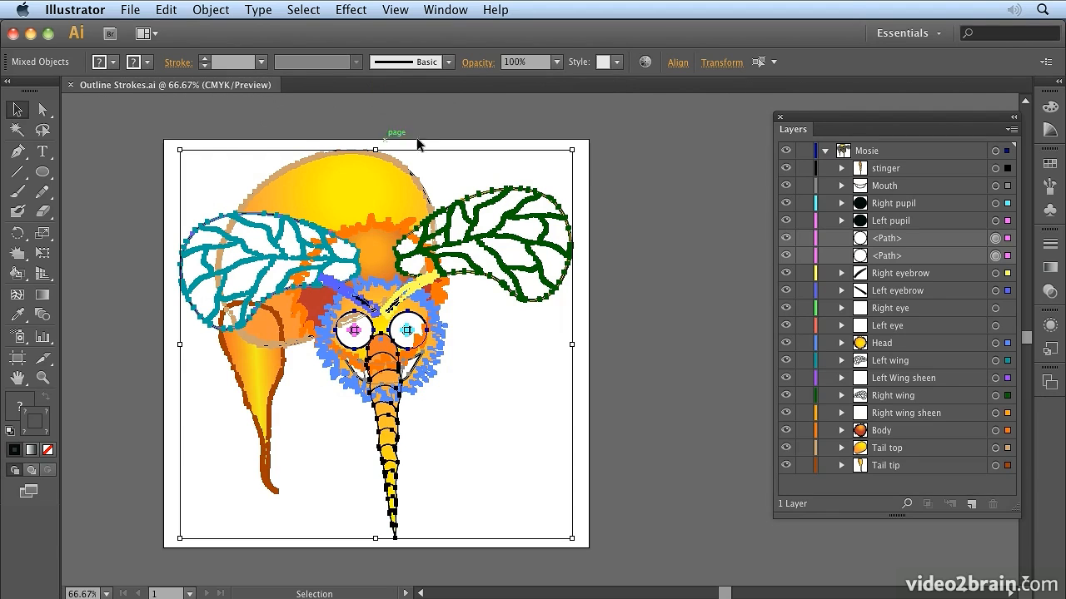
left_click(721, 64)
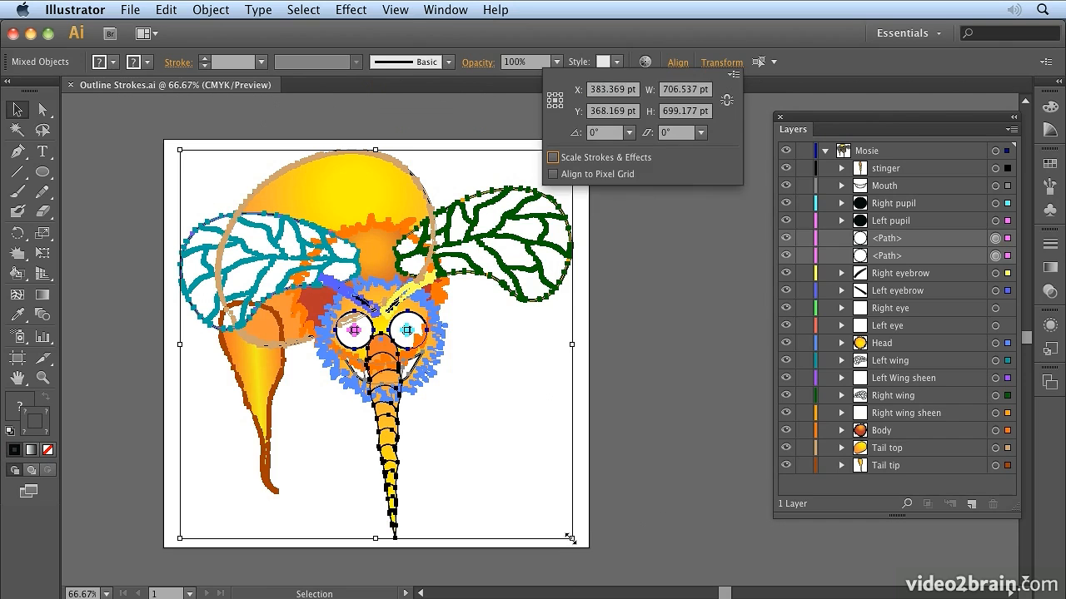
left_click_drag(570, 539, 326, 294)
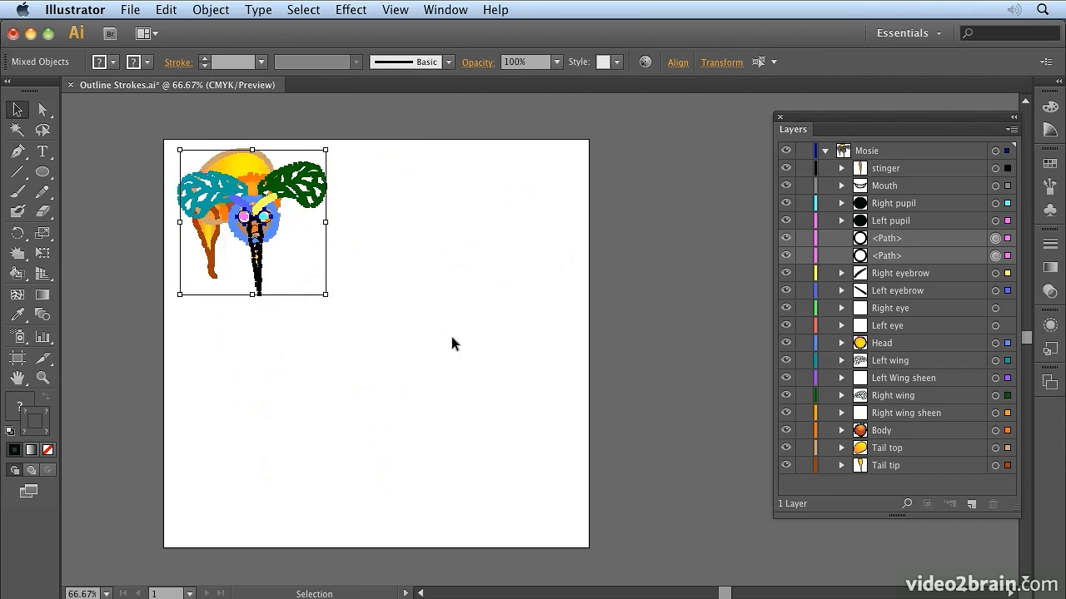
left_click(451, 343)
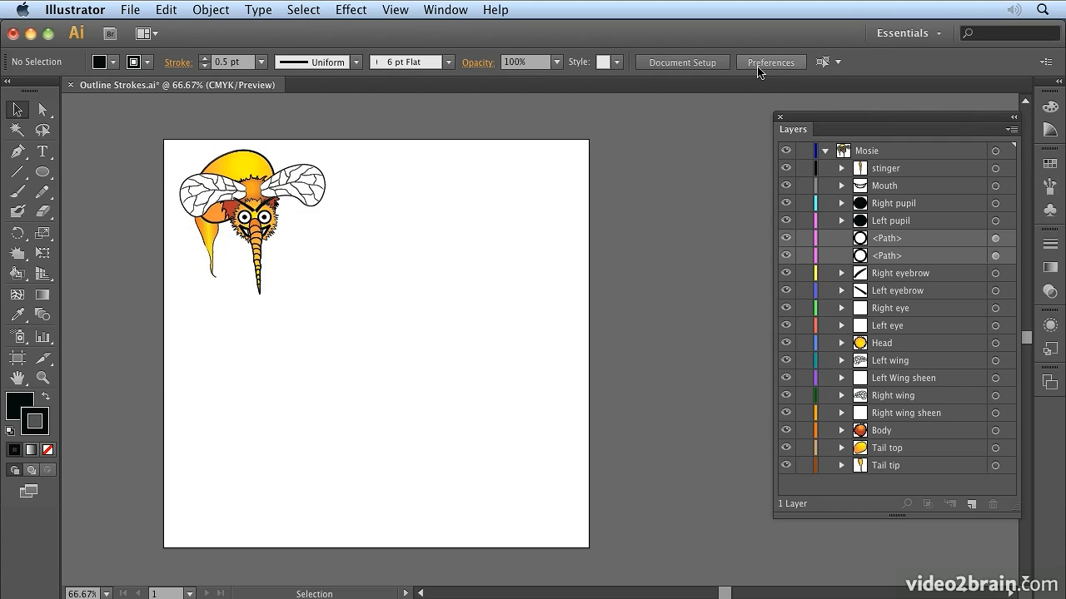
Step: Select the right wing sheen and check the Scale Strokes & Effects option in its Transform settings
left_click(282, 184)
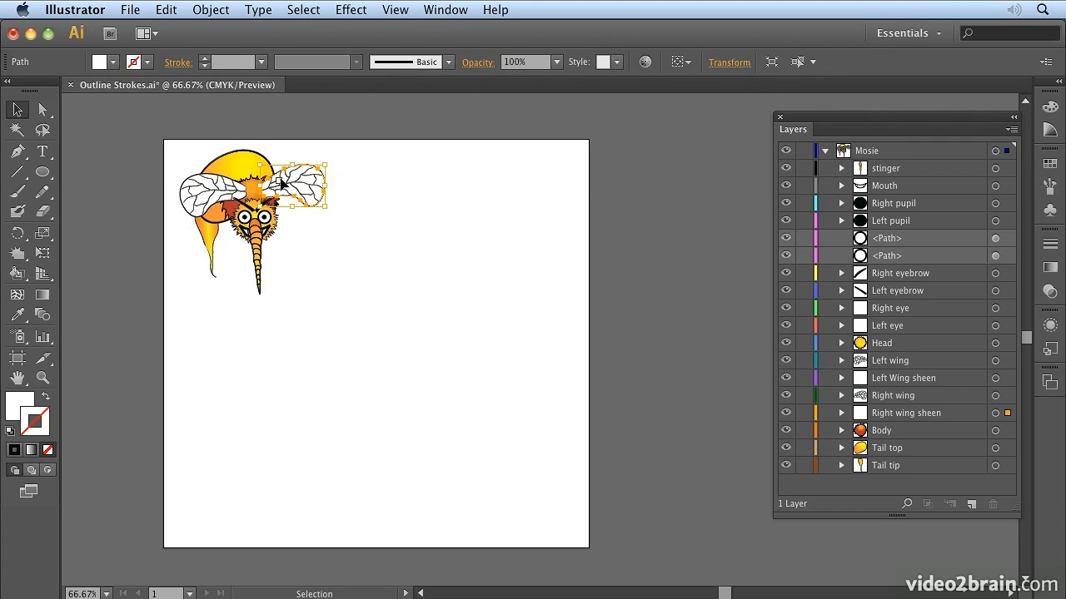
left_click(738, 65)
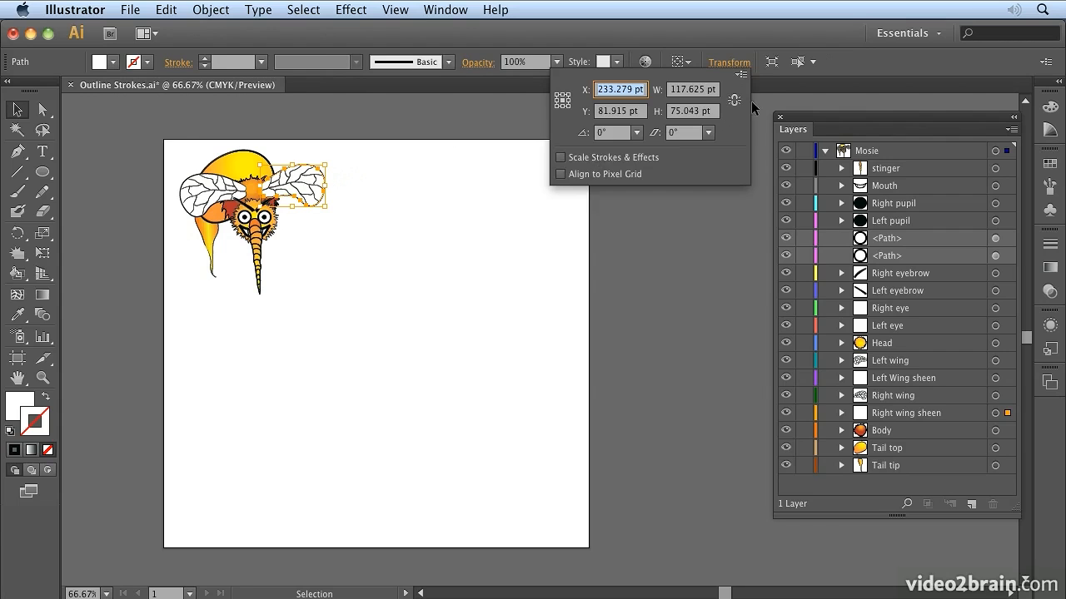
left_click(706, 315)
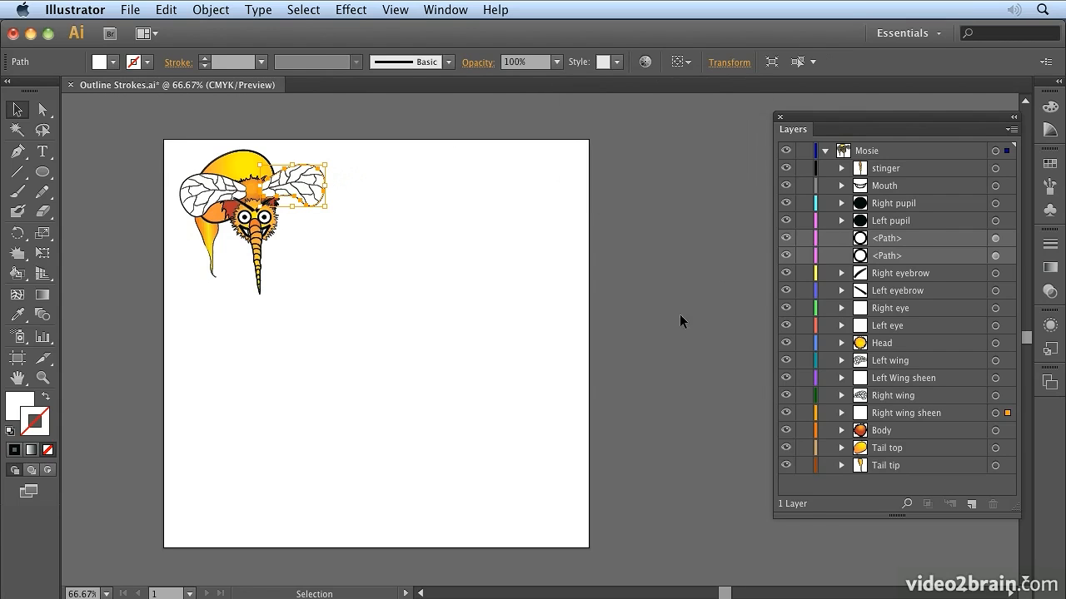
Step: Enable Scale Strokes & Effects in the General preferences
left_click(75, 10)
mouse_move(88, 56)
left_click(366, 55)
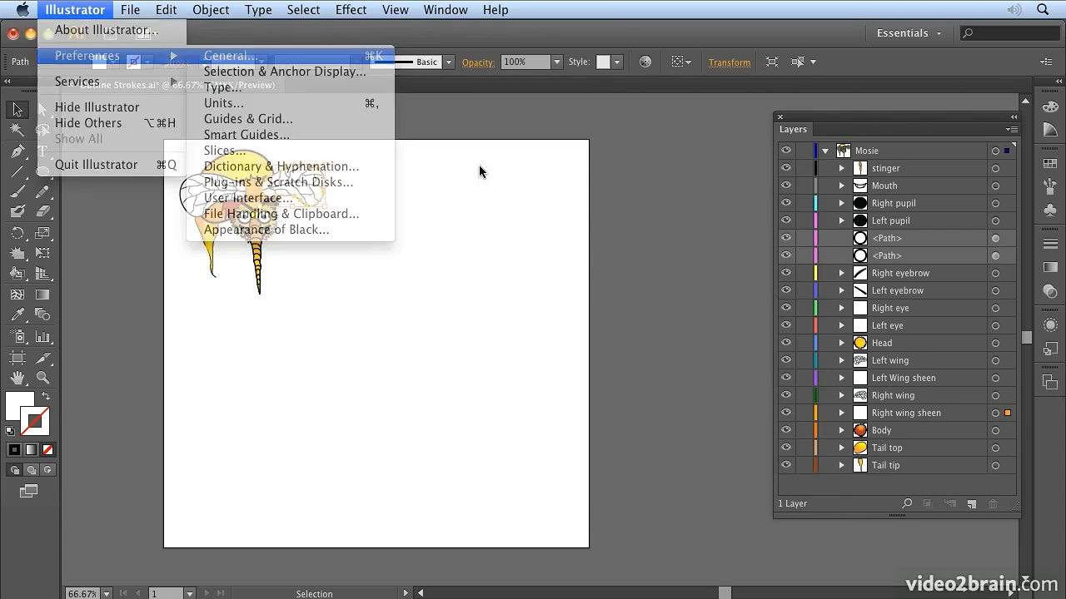
left_click(615, 335)
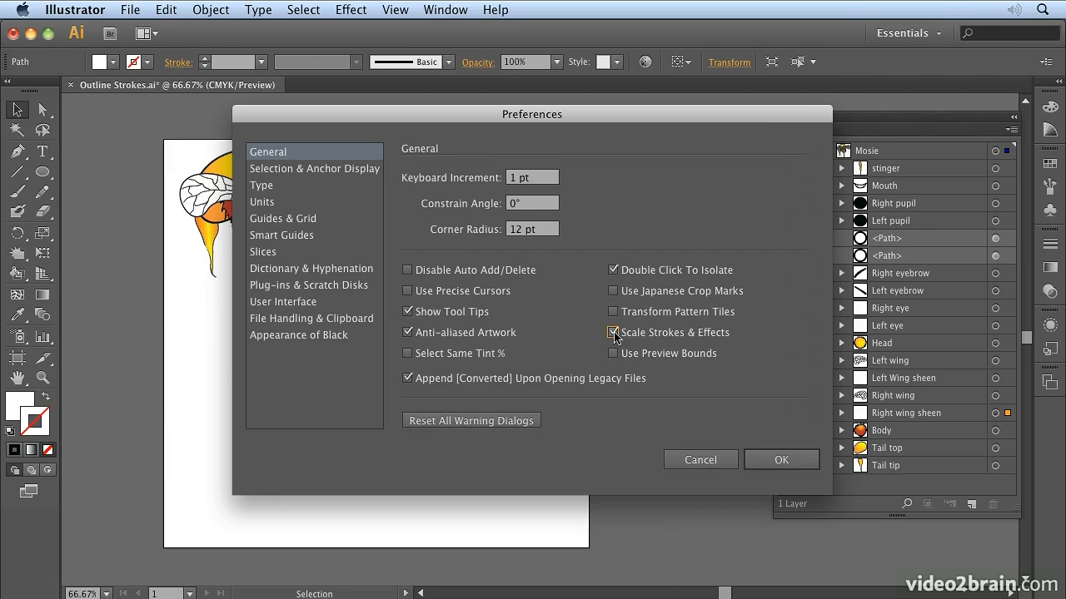
left_click(779, 459)
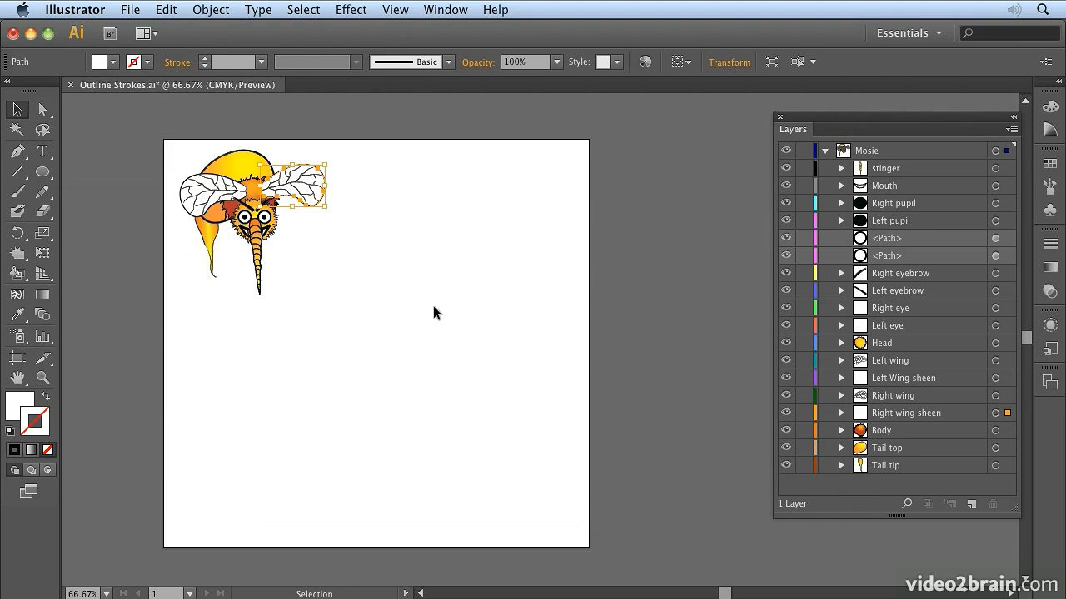
Step: Undo the earlier scaling and scale all the artwork proportionally to about half its original size
key("super+z")
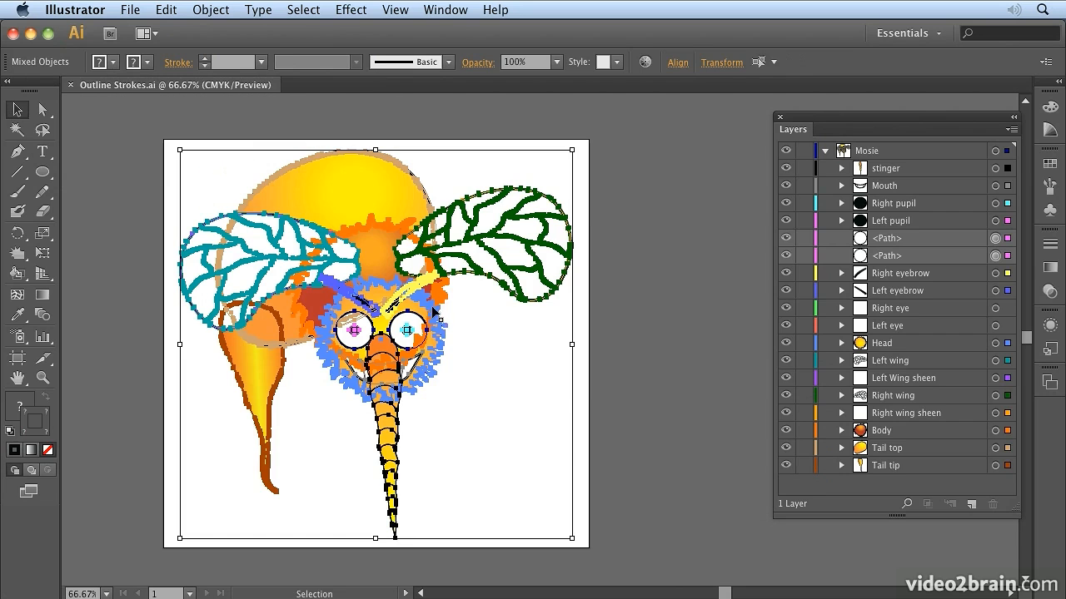
left_click(587, 398)
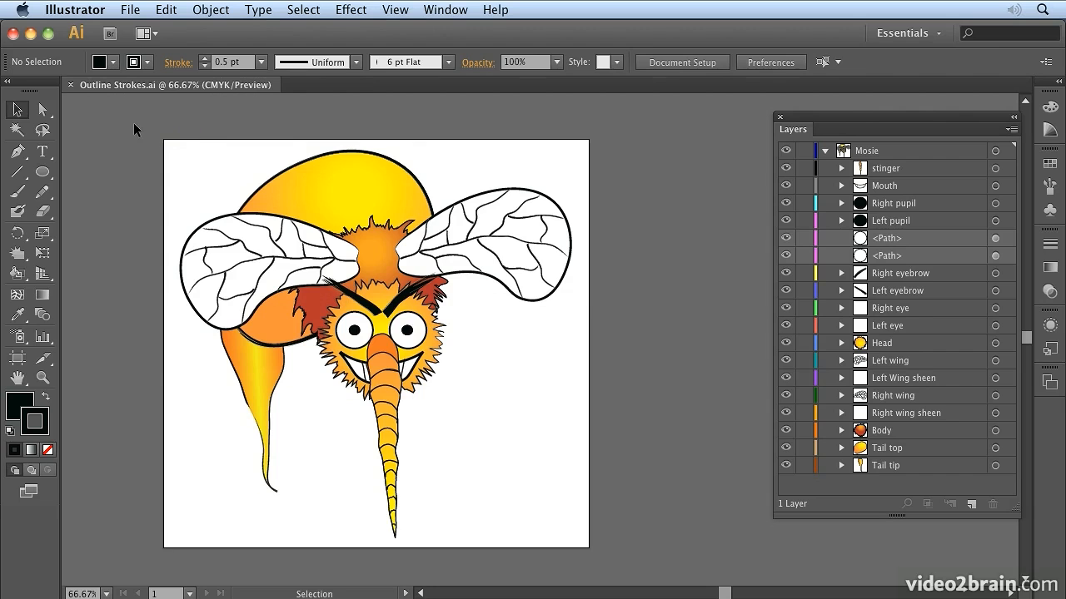
left_click_drag(134, 122, 613, 572)
left_click_drag(571, 538, 369, 345)
left_click(510, 355)
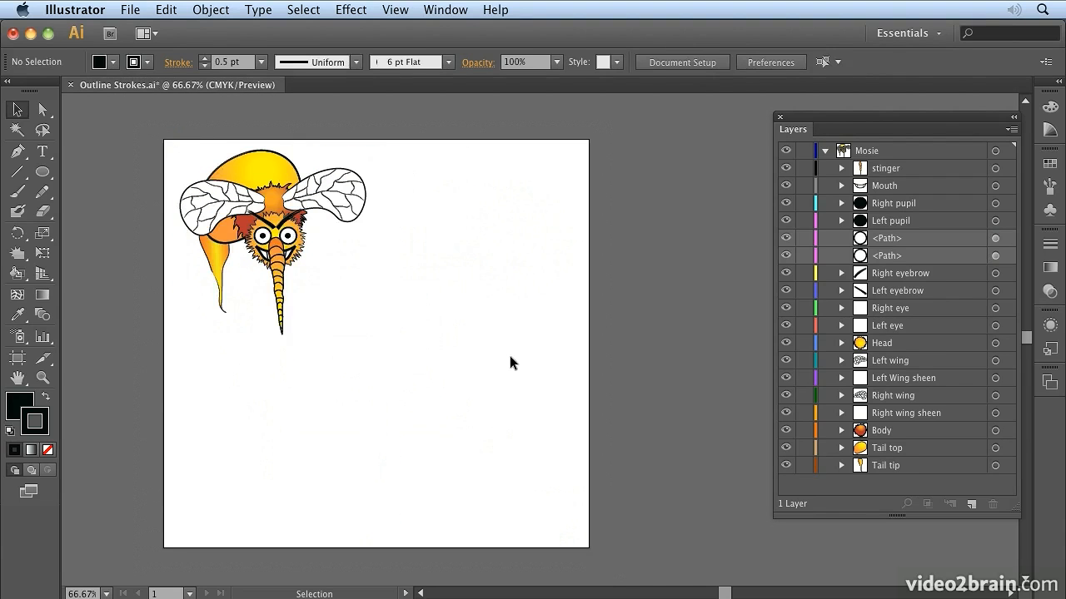
Step: Undo the last scaling of the mosquito to restore its full size
key("a")
key("super+z")
key("super+z")
key("v")
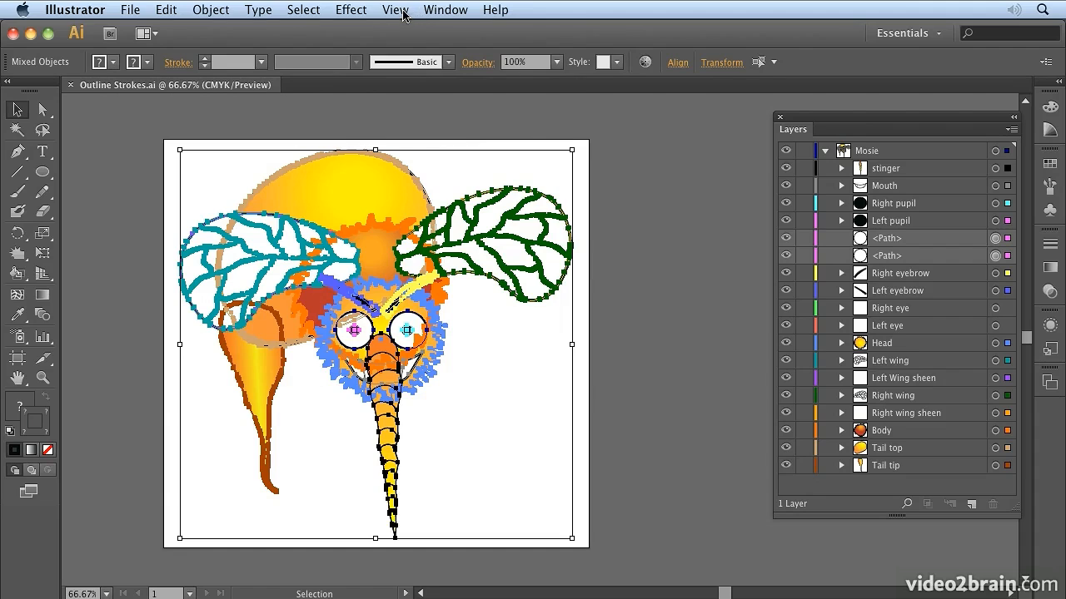
left_click(358, 15)
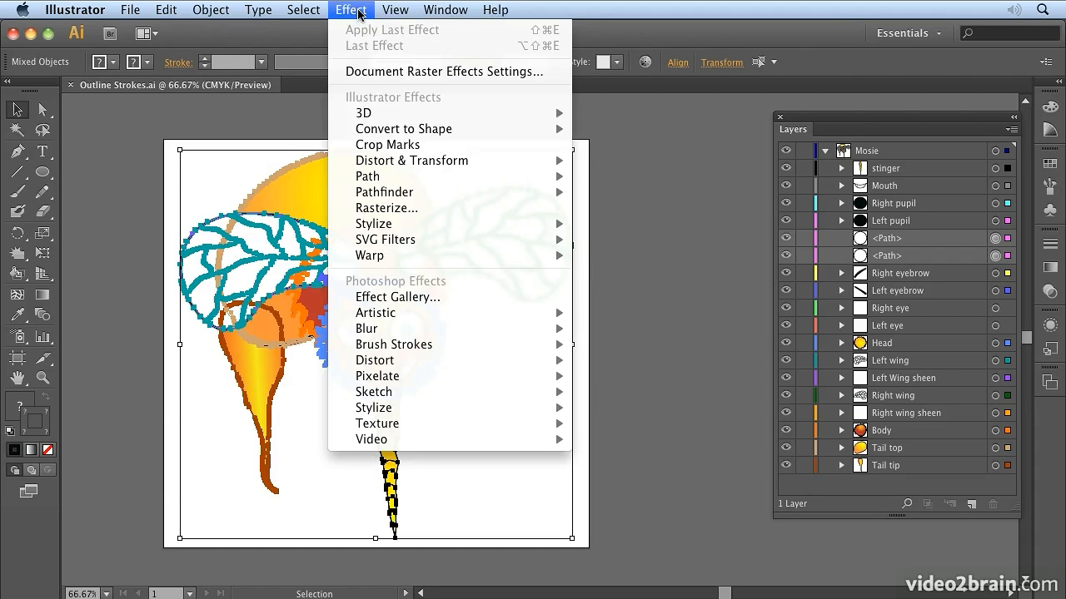
left_click(359, 15)
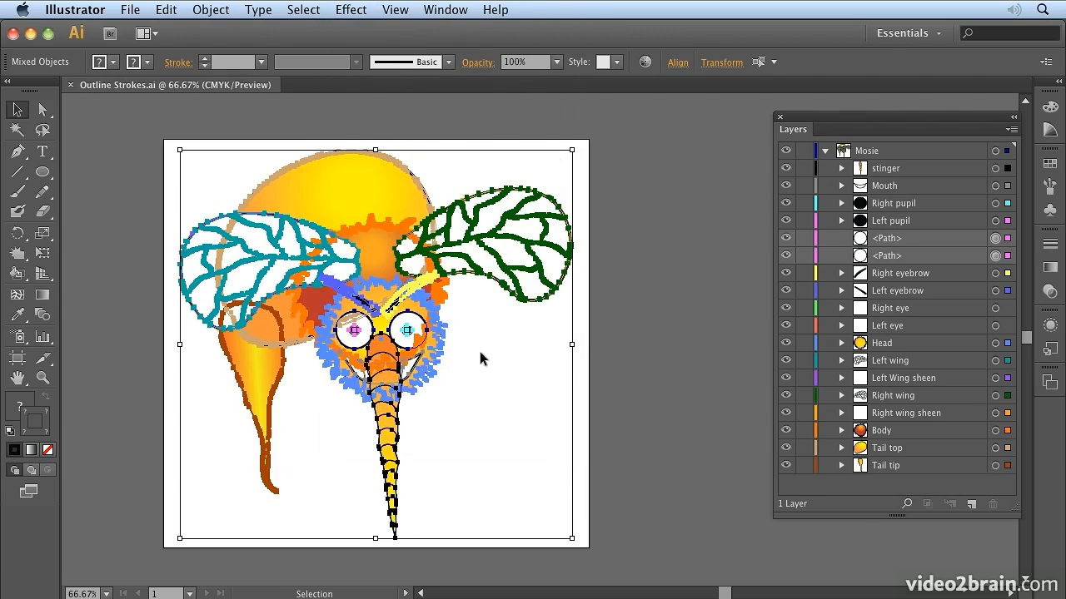
Step: Select only the white circle around the pupil of the mosquito's left-hand eye
left_click(43, 378)
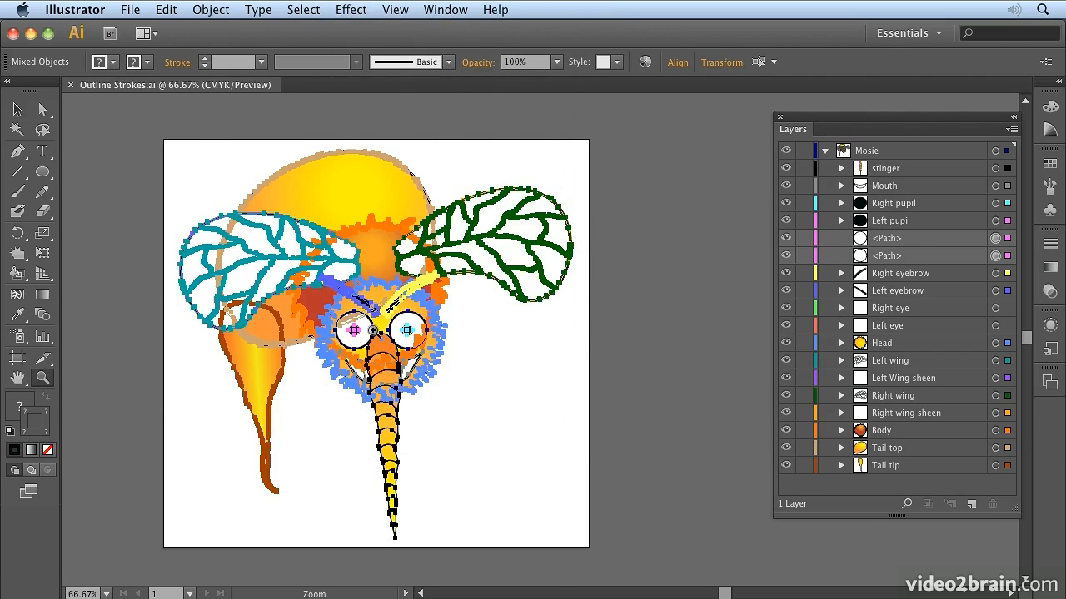
left_click(375, 340)
left_click(556, 342)
left_click(16, 111)
left_click(413, 518)
left_click(472, 337)
left_click(489, 318)
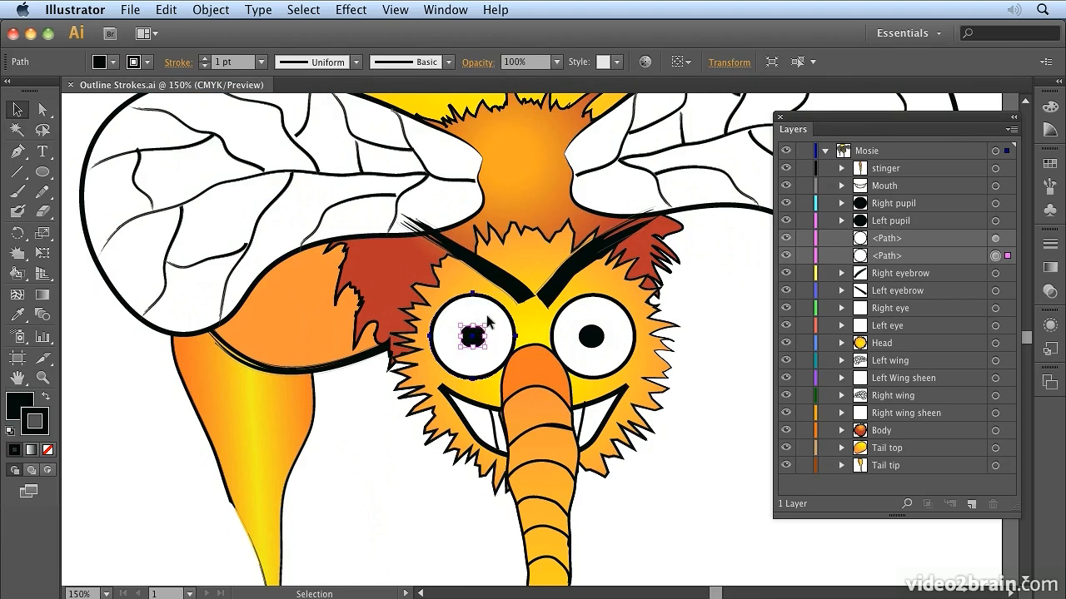
key("a")
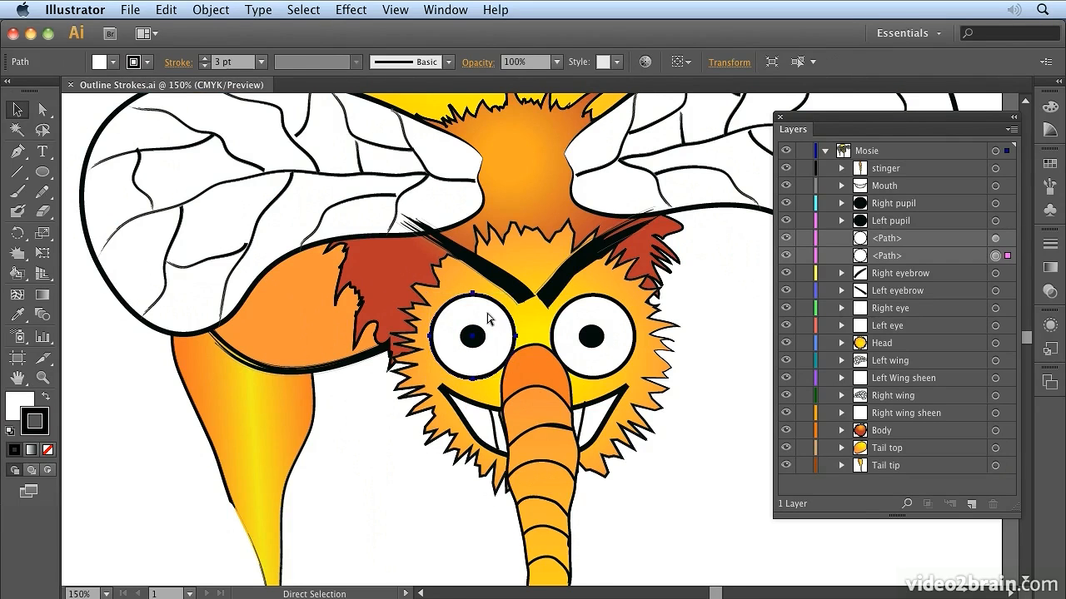
key("super+equal")
key("super+equal")
key("v")
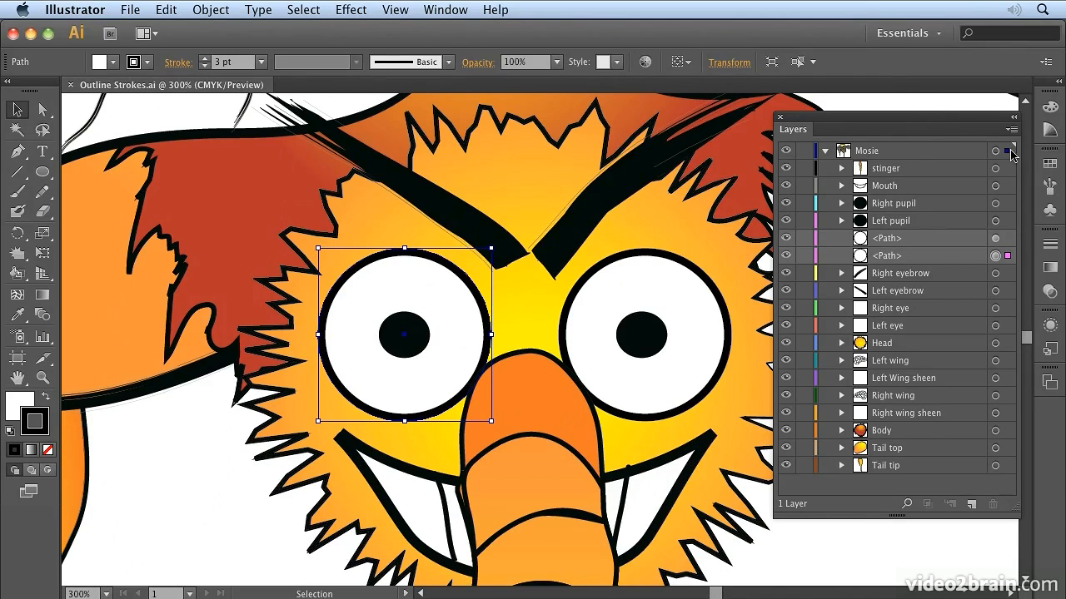
Step: Set the Mosie layer's highlight color to Grass Green
double_click(901, 158)
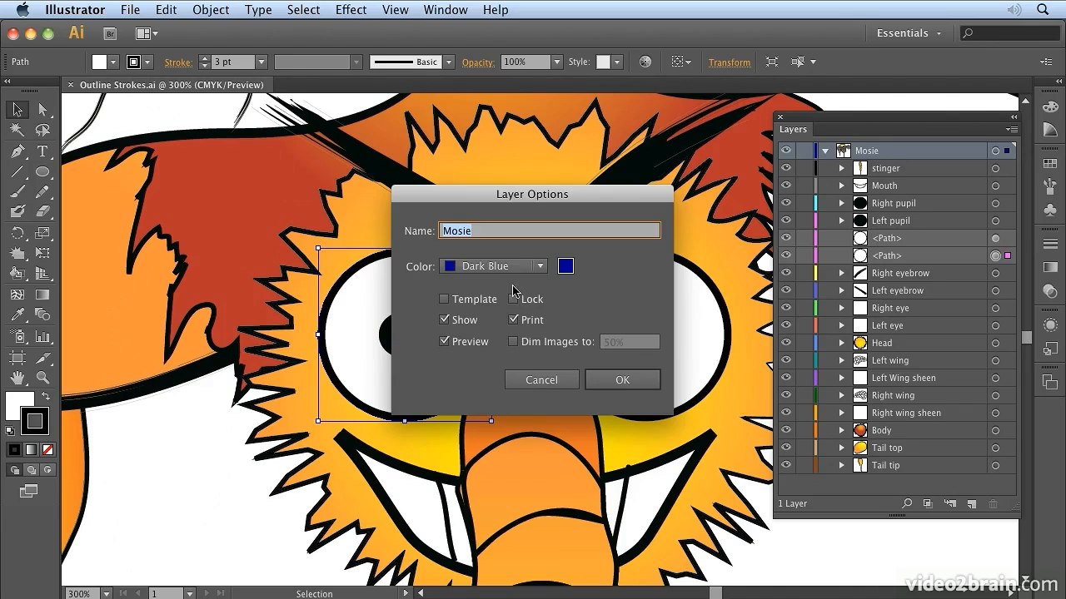
left_click(513, 265)
left_click(493, 540)
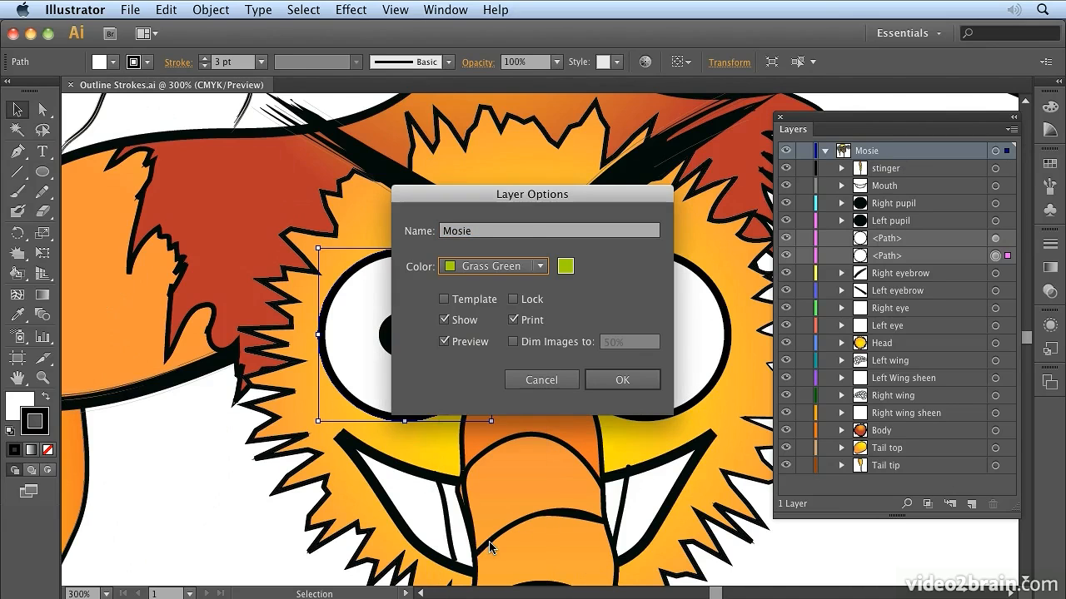
left_click(622, 381)
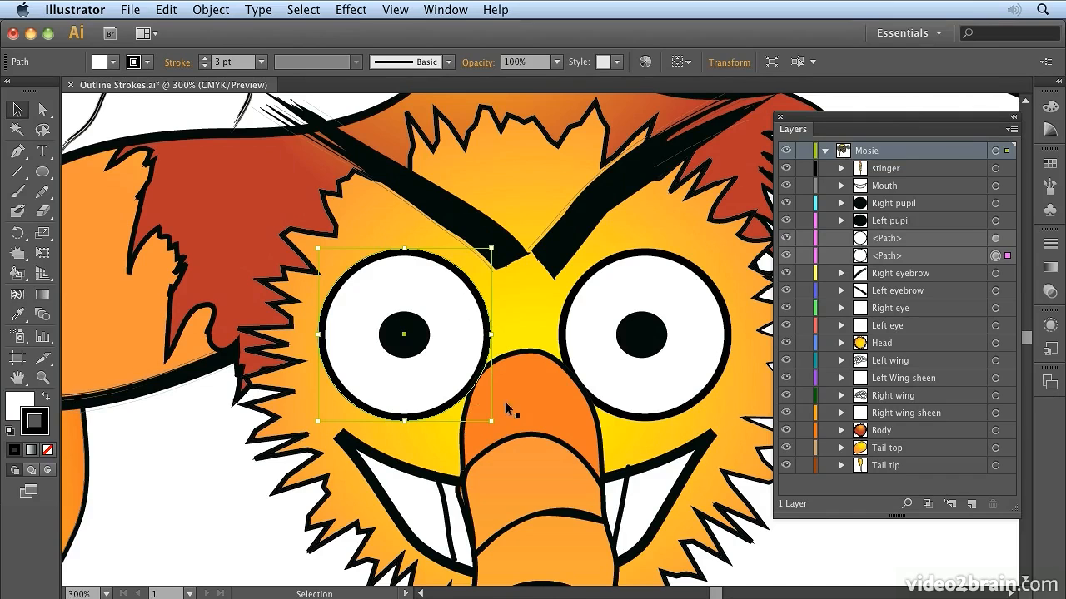
Step: Change the Mosie layer's highlight color to Brick Red
double_click(920, 153)
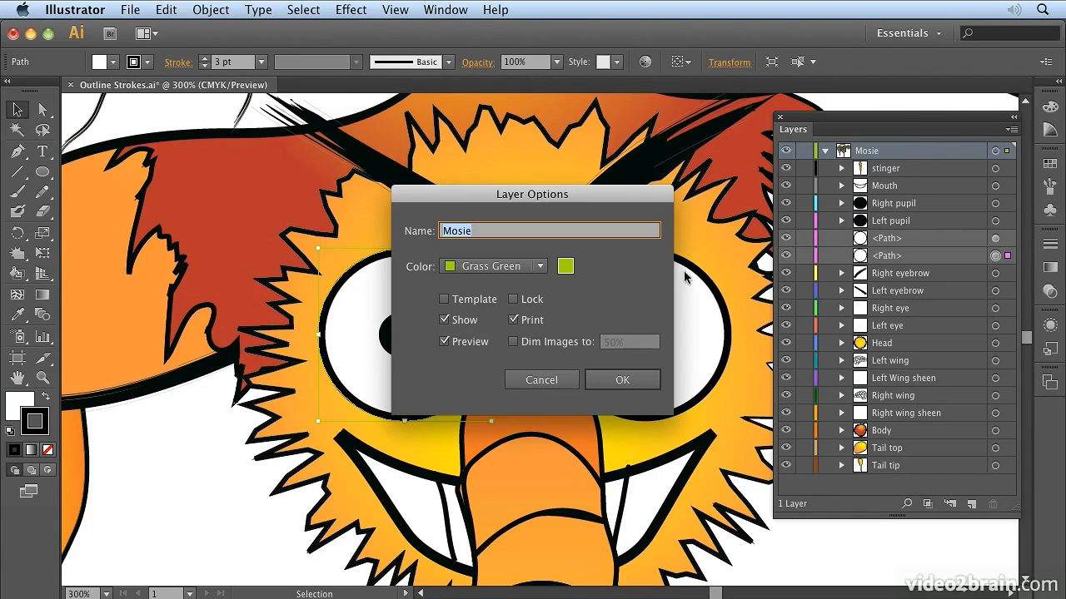
left_click(500, 268)
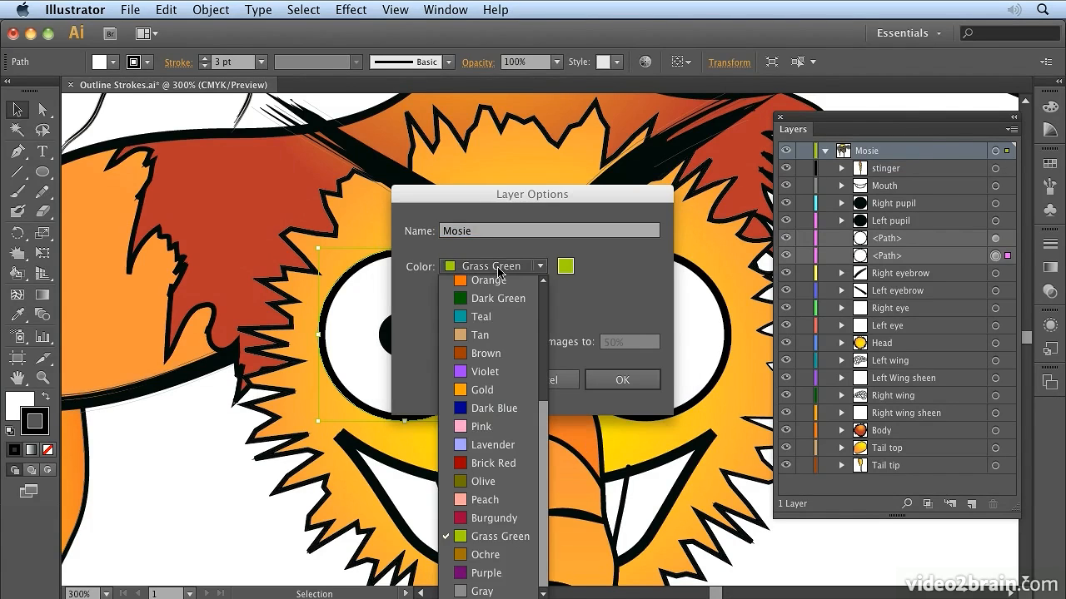
left_click(493, 463)
left_click(618, 380)
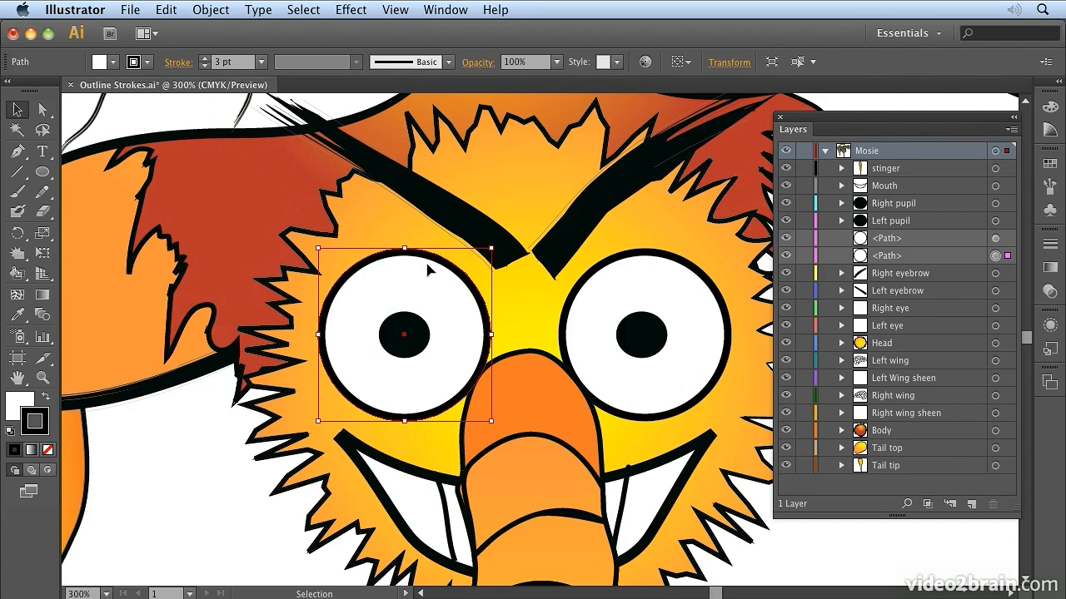
Step: Try the center, inside and outside stroke alignments on the left-hand eye circle, ending with the stroke aligned to center
left_click(176, 63)
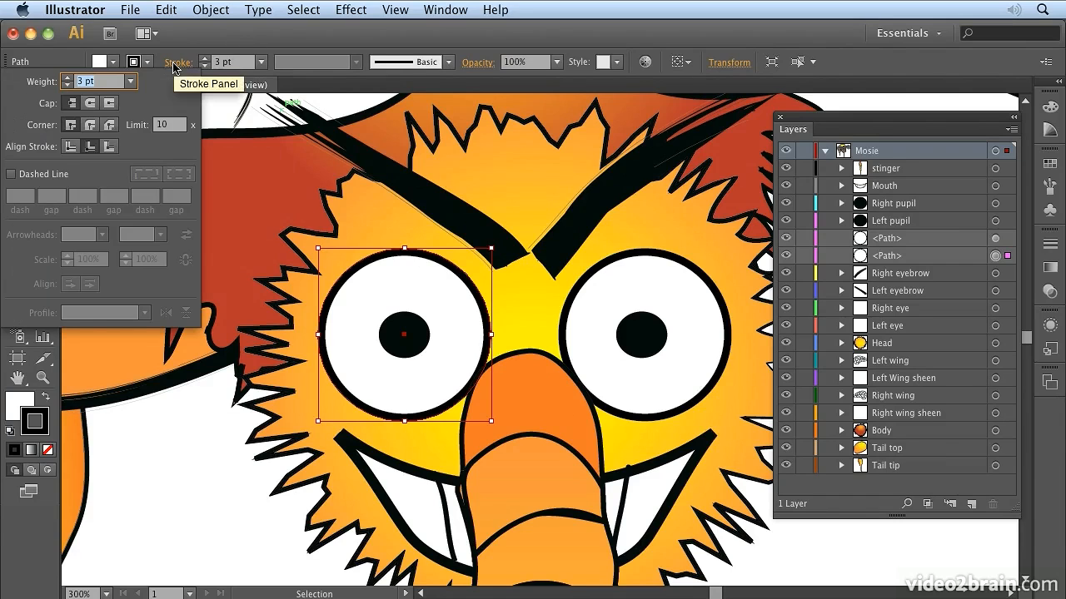
left_click(69, 149)
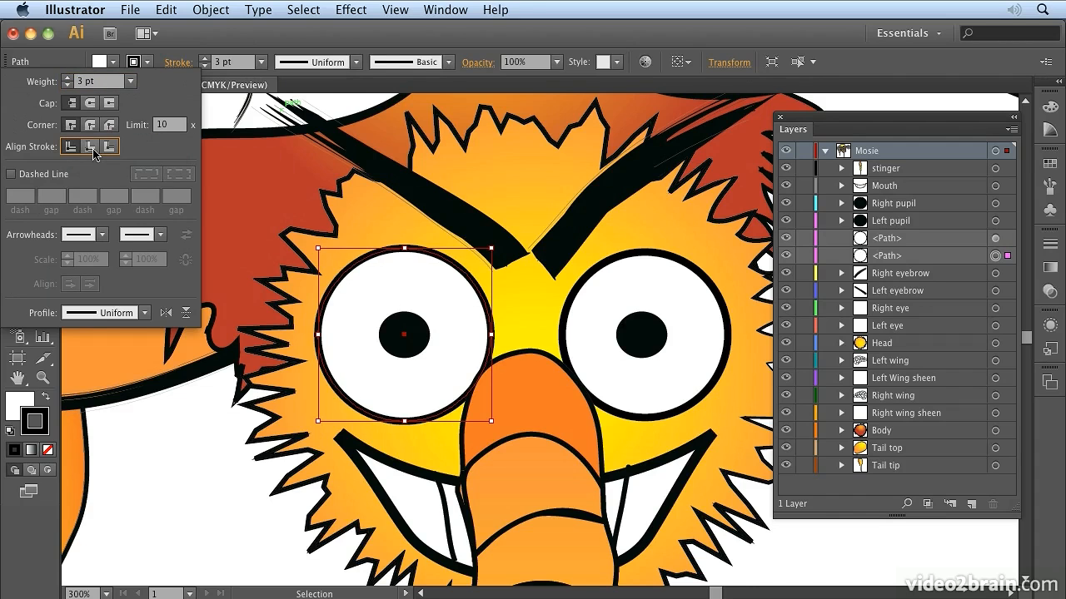
left_click(92, 148)
left_click(109, 147)
left_click(76, 148)
left_click(177, 31)
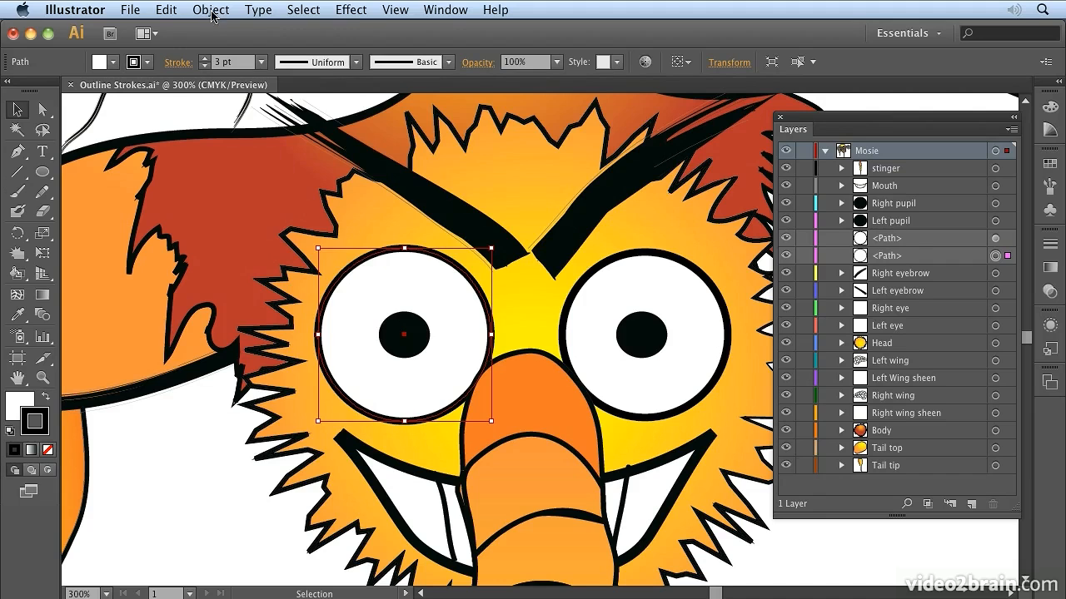
Step: Convert the eye circle's center-aligned stroke to a filled shape with Outline Stroke and examine its edges up close
left_click(212, 10)
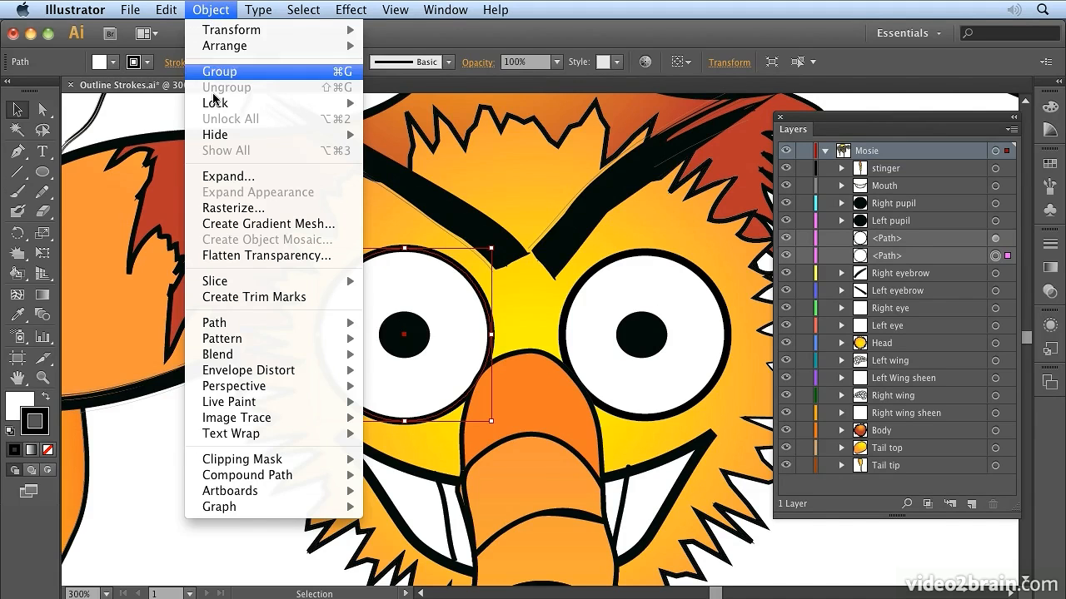
mouse_move(316, 325)
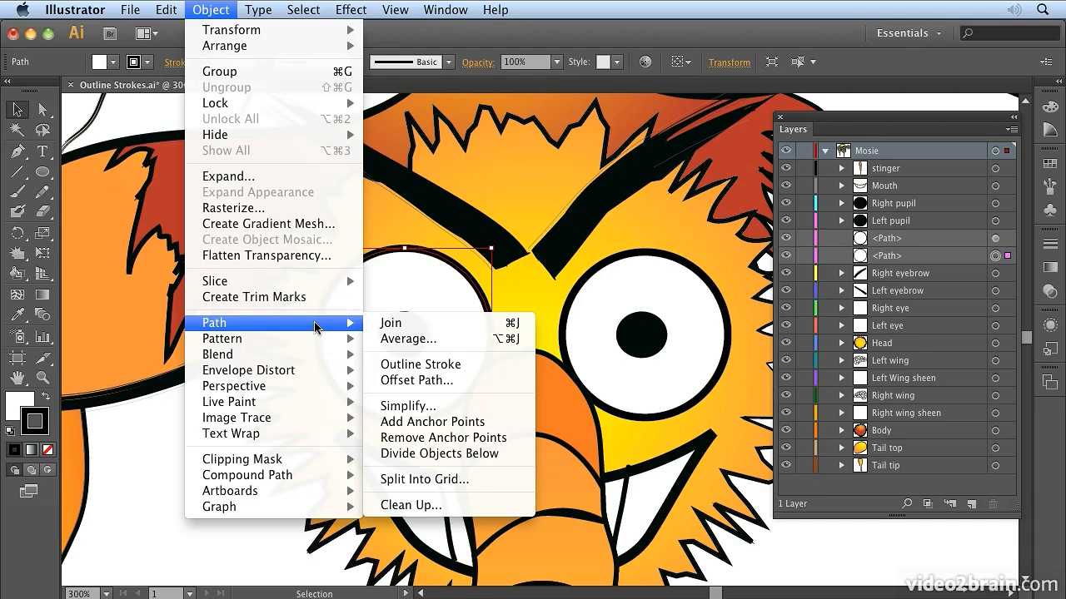
left_click(488, 371)
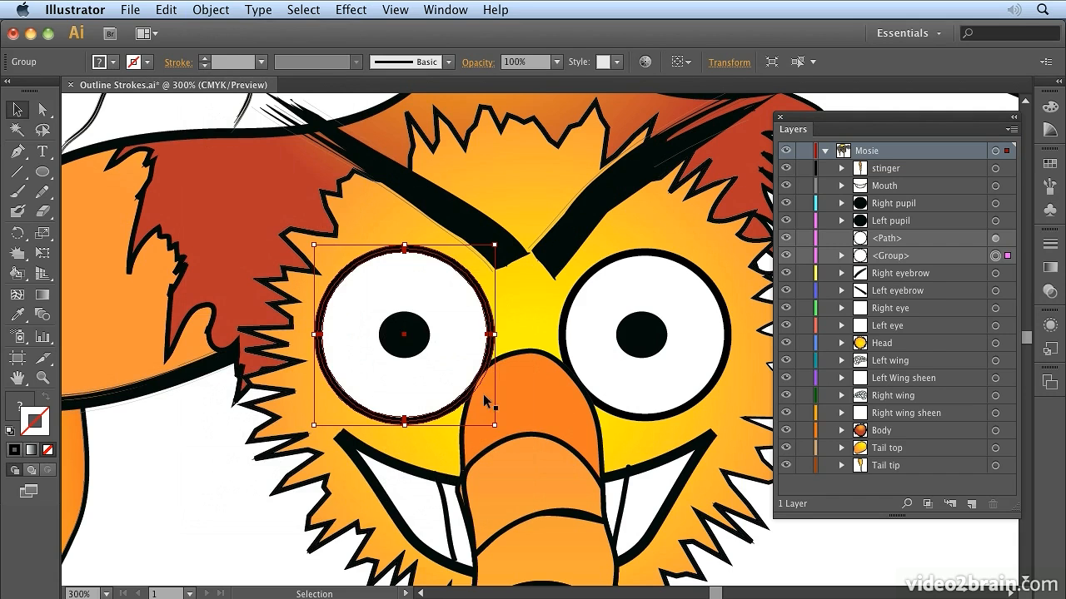
key("a")
key("ctrl+plus")
key("ctrl+plus")
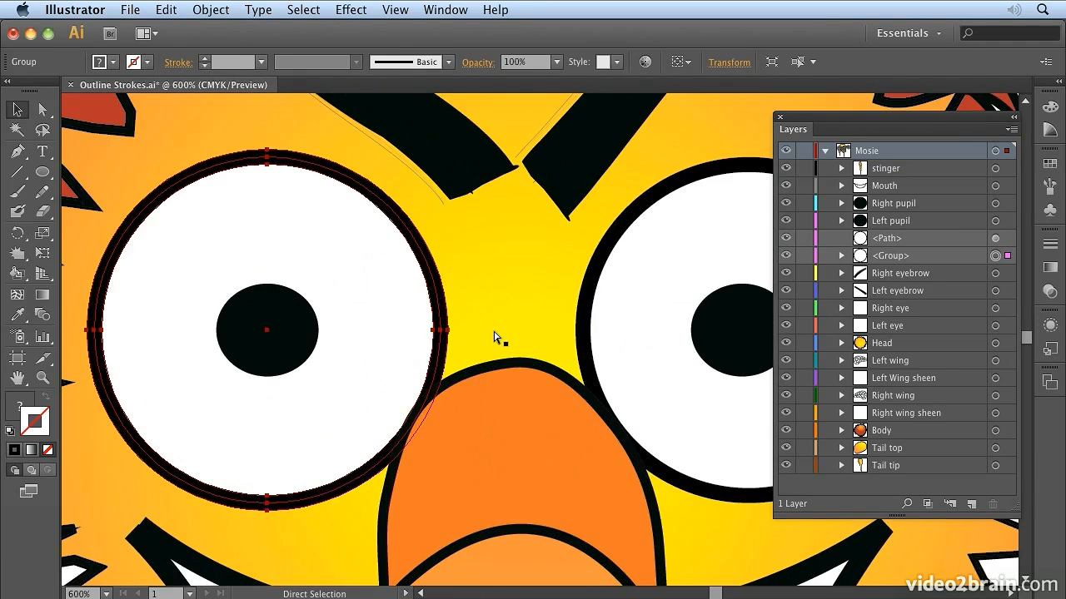
key("v")
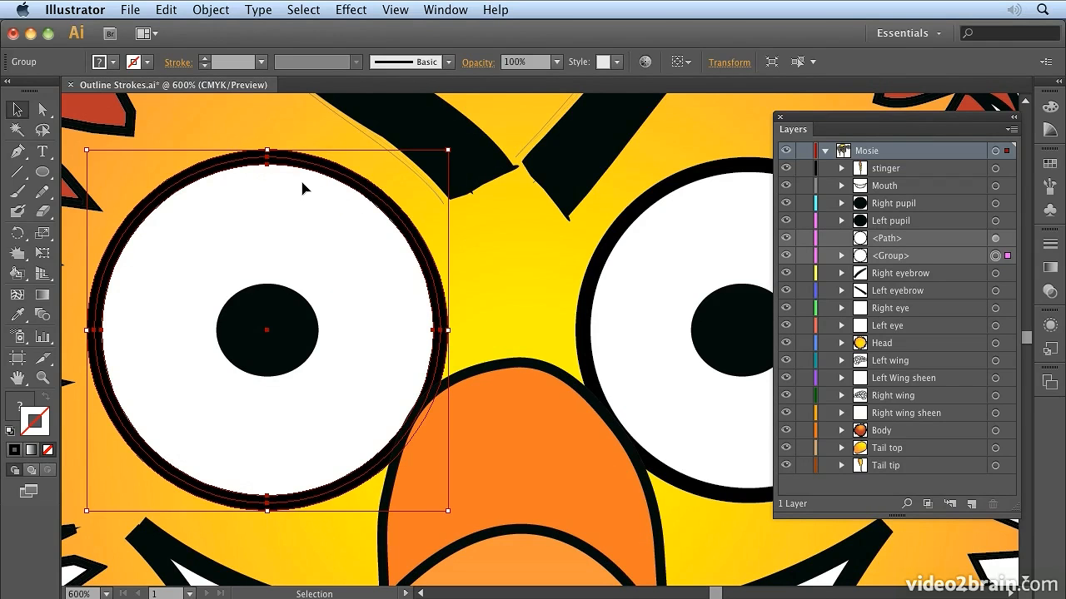
Step: Undo the stroke outlining and align the left-hand eye circle's stroke to the inside
key("ctrl+z")
key("ctrl+z")
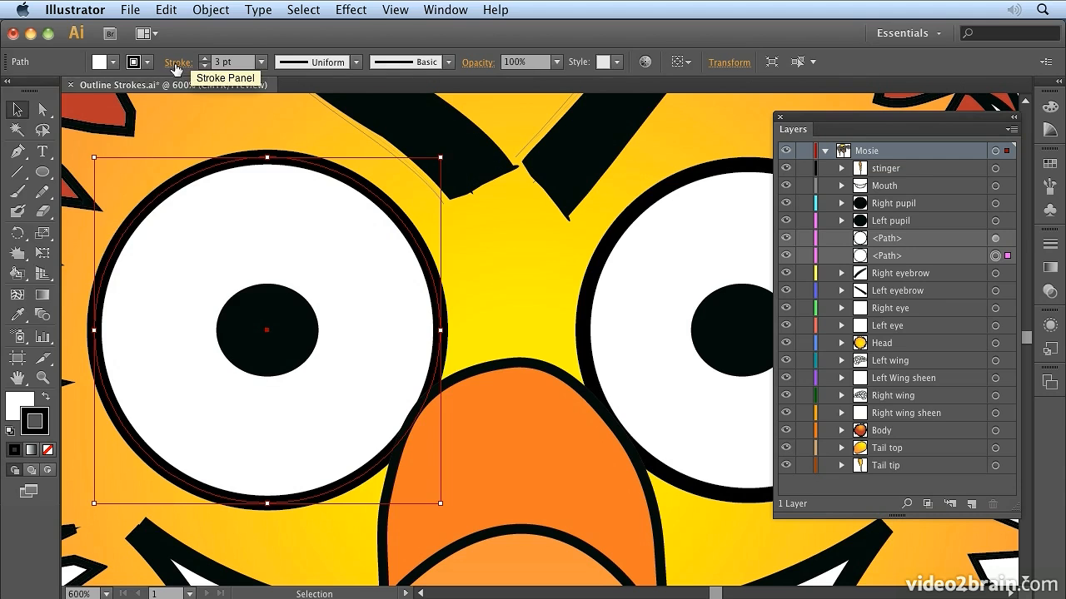
left_click(175, 67)
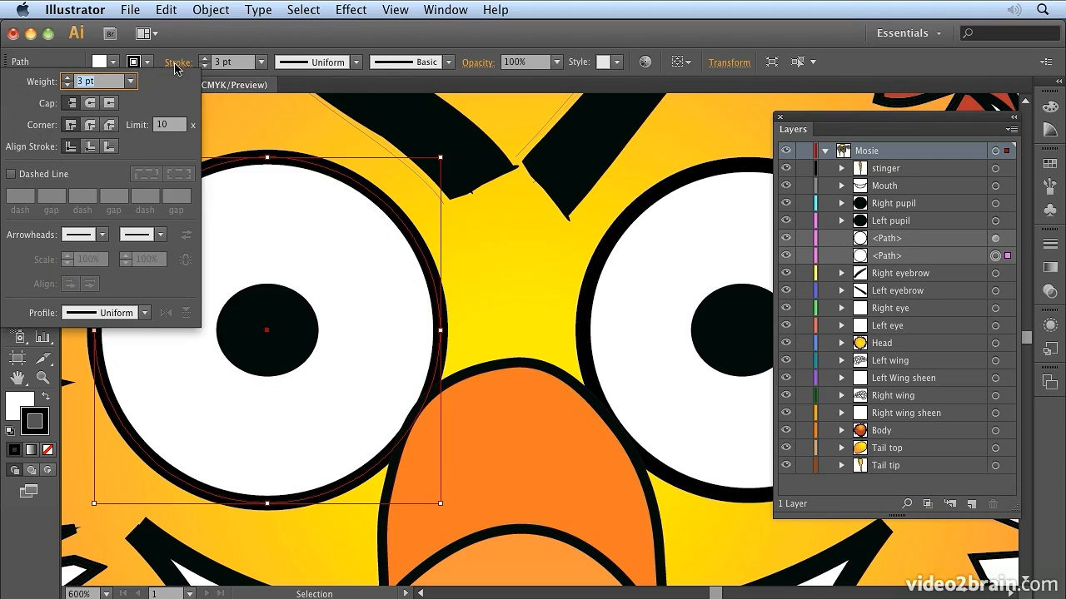
left_click(90, 149)
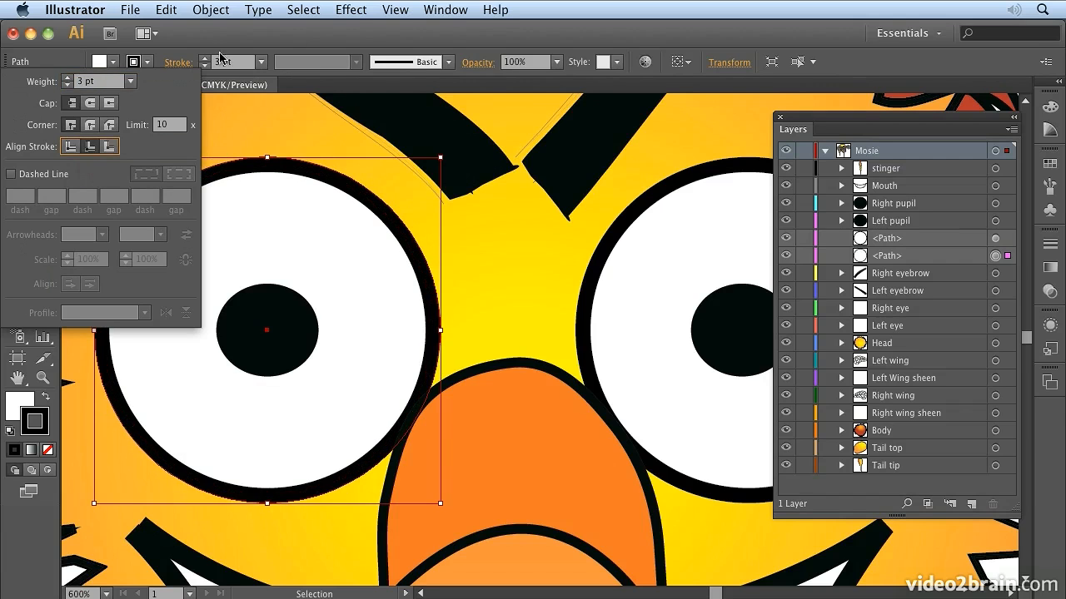
Step: Apply Outline Stroke to the left-hand eye circle with its inside-aligned stroke
left_click(216, 10)
mouse_move(222, 329)
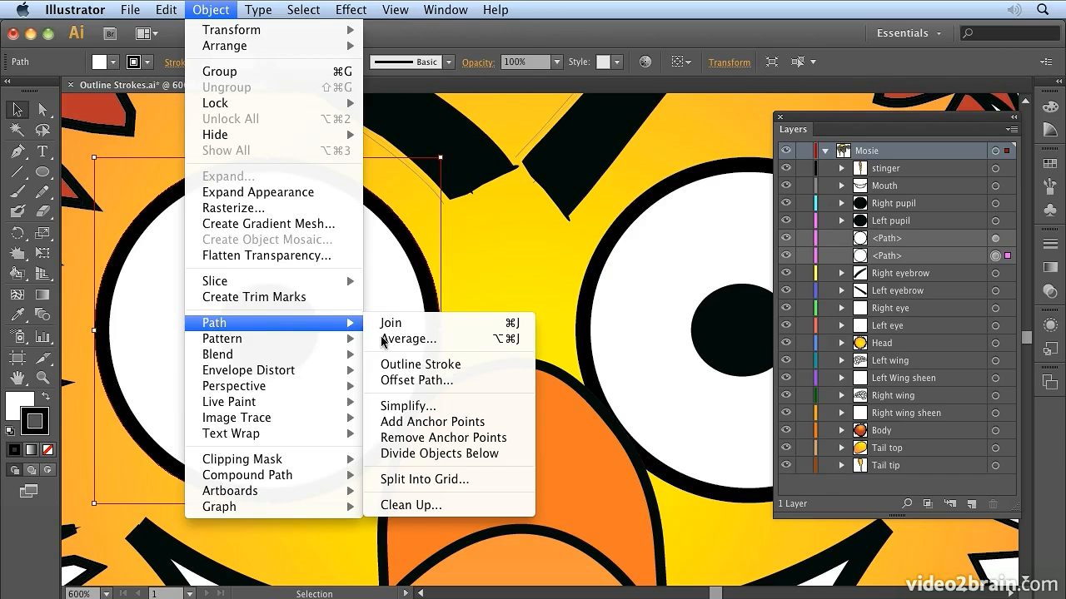
left_click(473, 363)
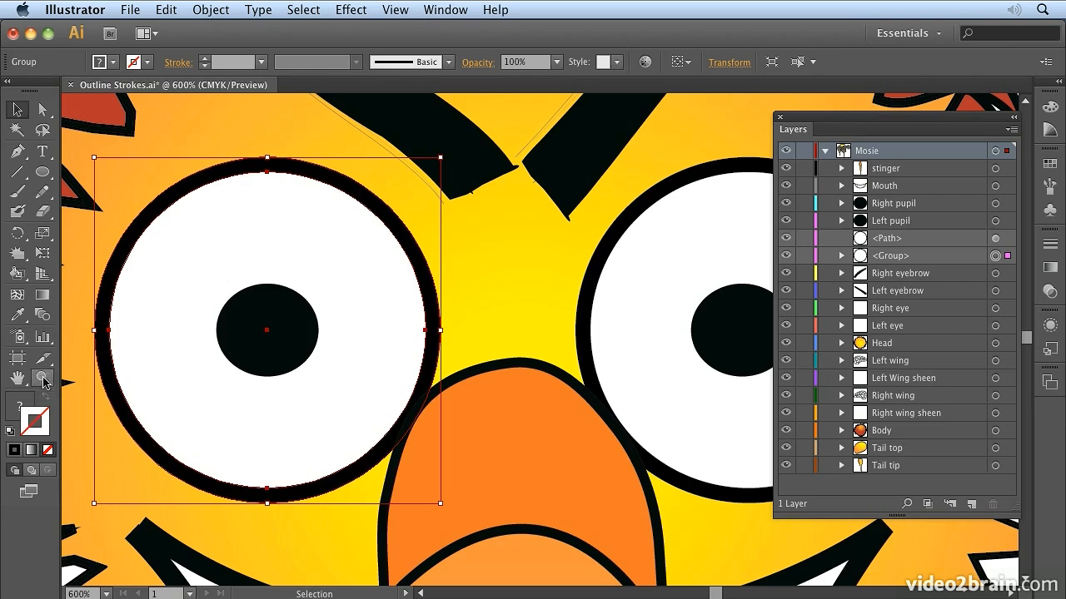
Step: Try scaling all artwork on the Mosie layer down to about a third of its size, and undo the scaling
double_click(17, 378)
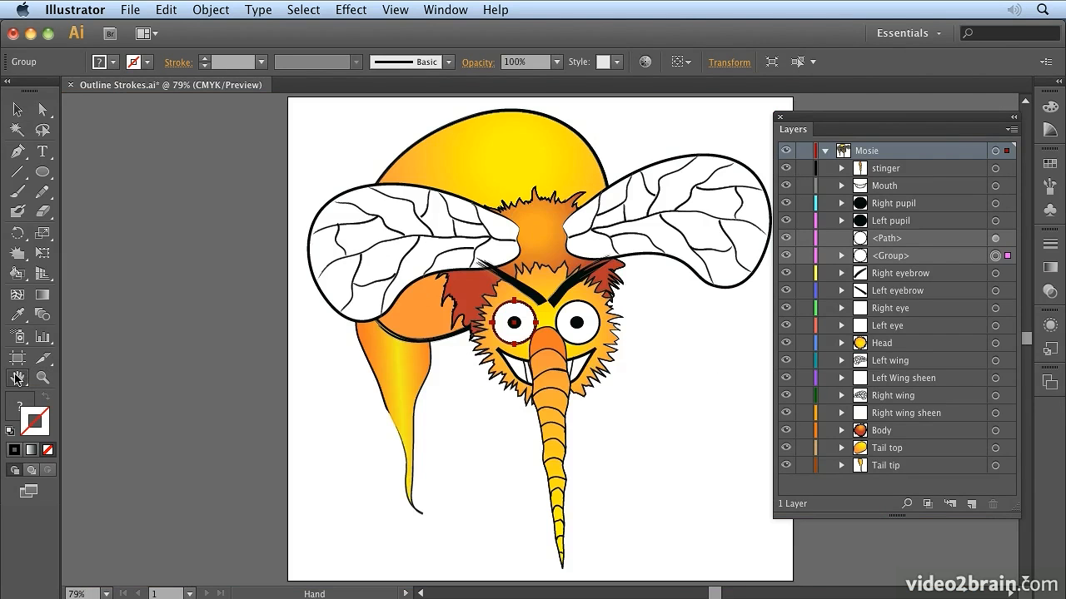
left_click(15, 110)
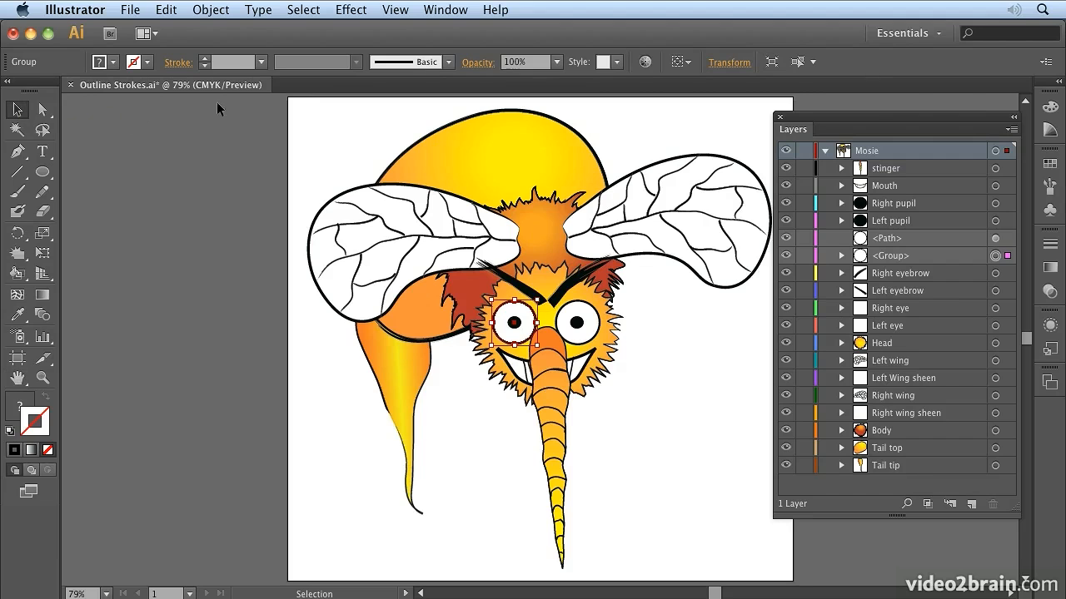
left_click(995, 151)
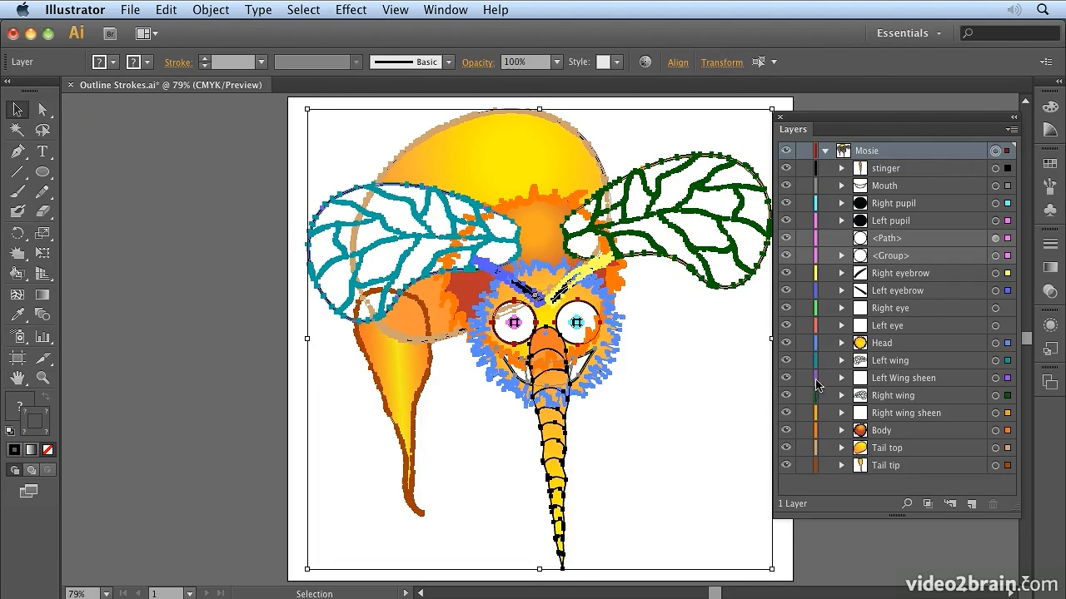
left_click_drag(773, 569, 459, 253)
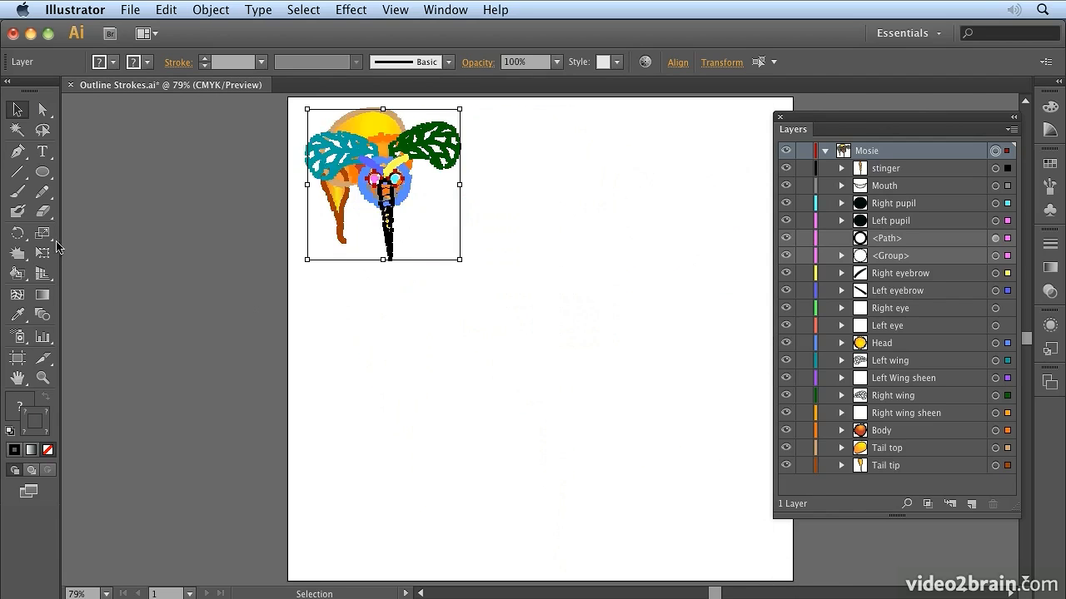
left_click(92, 243)
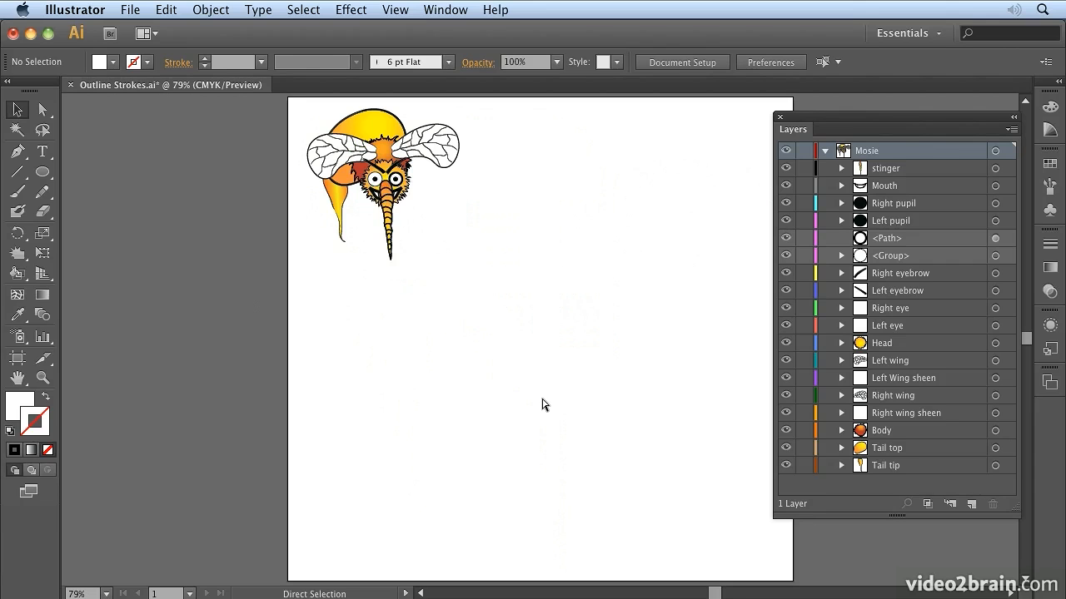
key("super+z")
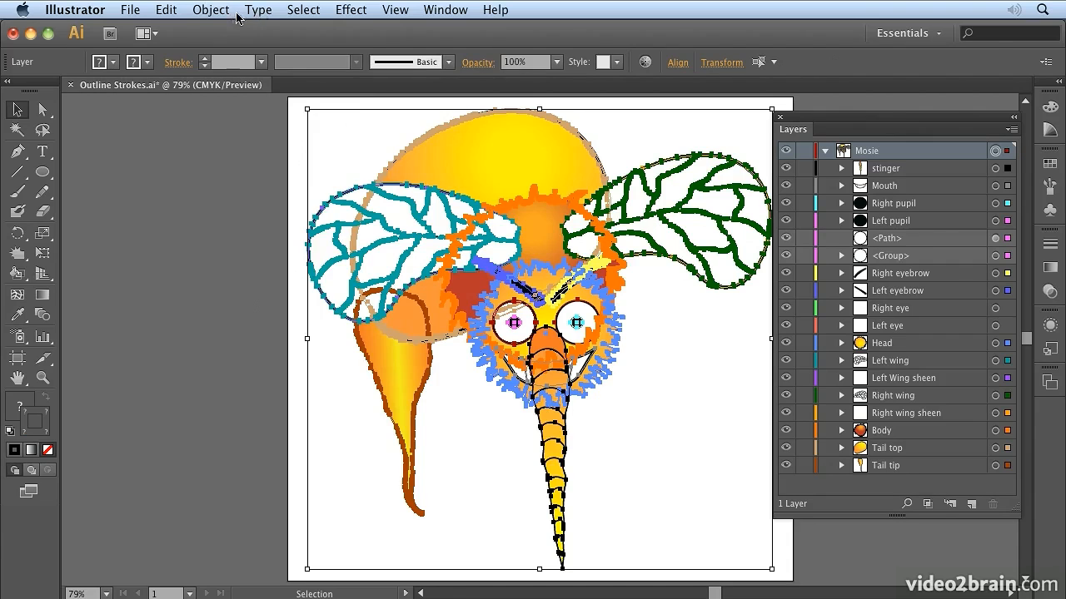
Step: Switch the document to Outline view and deselect the artwork
left_click(210, 10)
left_click(210, 10)
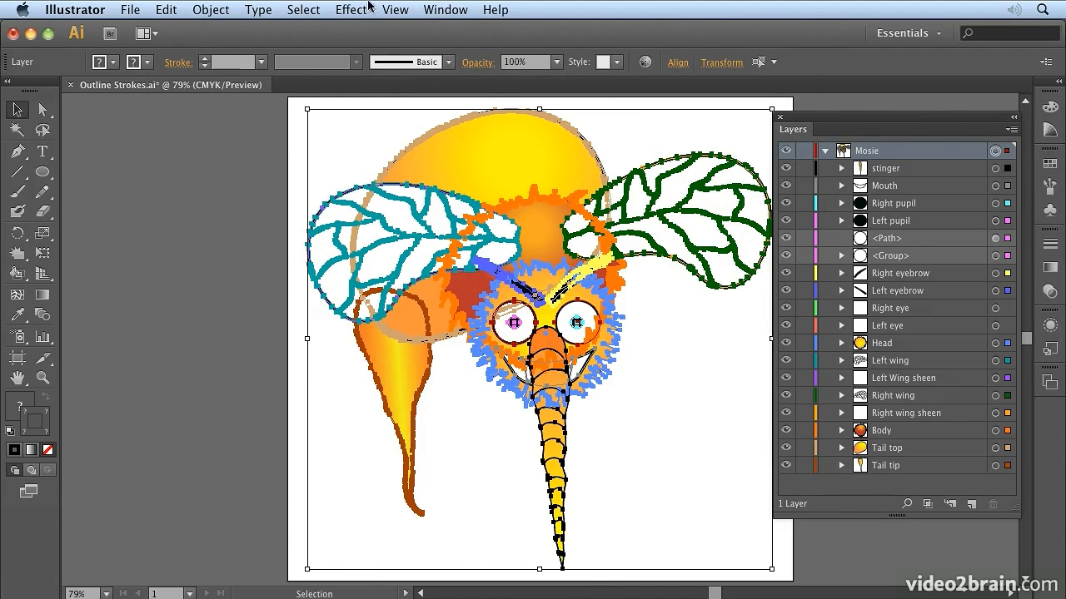
left_click(395, 10)
left_click(401, 34)
left_click(282, 380)
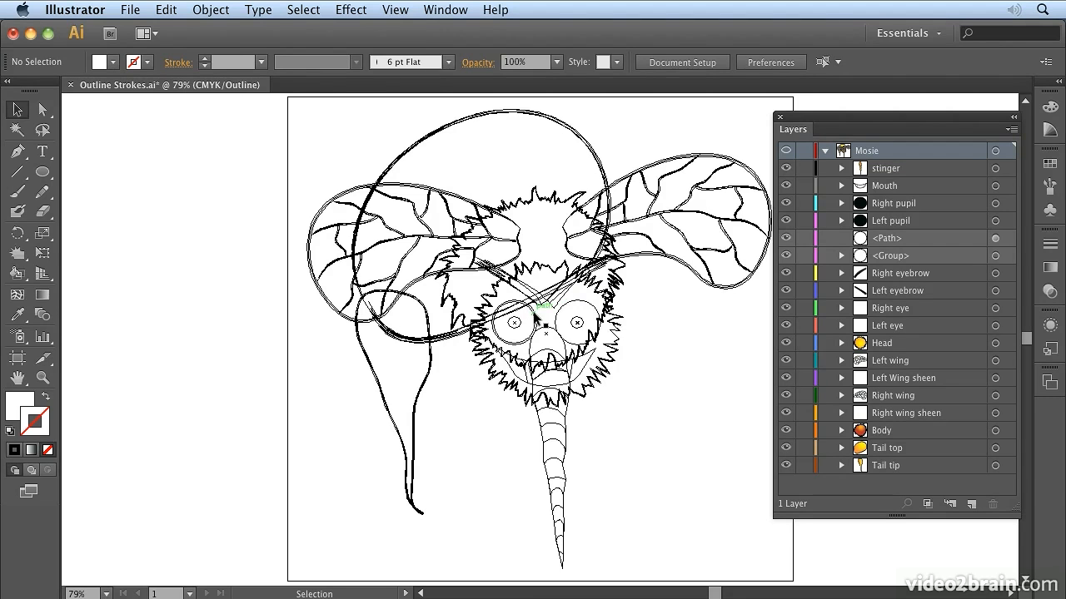
Step: Select the mosquito's individual paths across the drawing and convert their strokes to shapes with Outline Stroke
left_click_drag(193, 204, 654, 439)
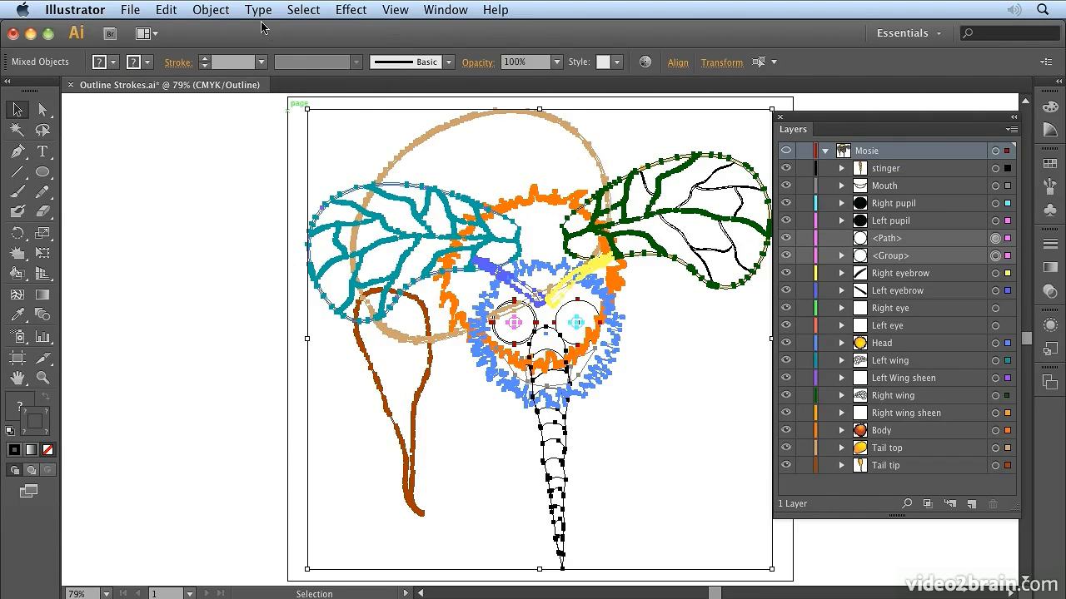
left_click(207, 10)
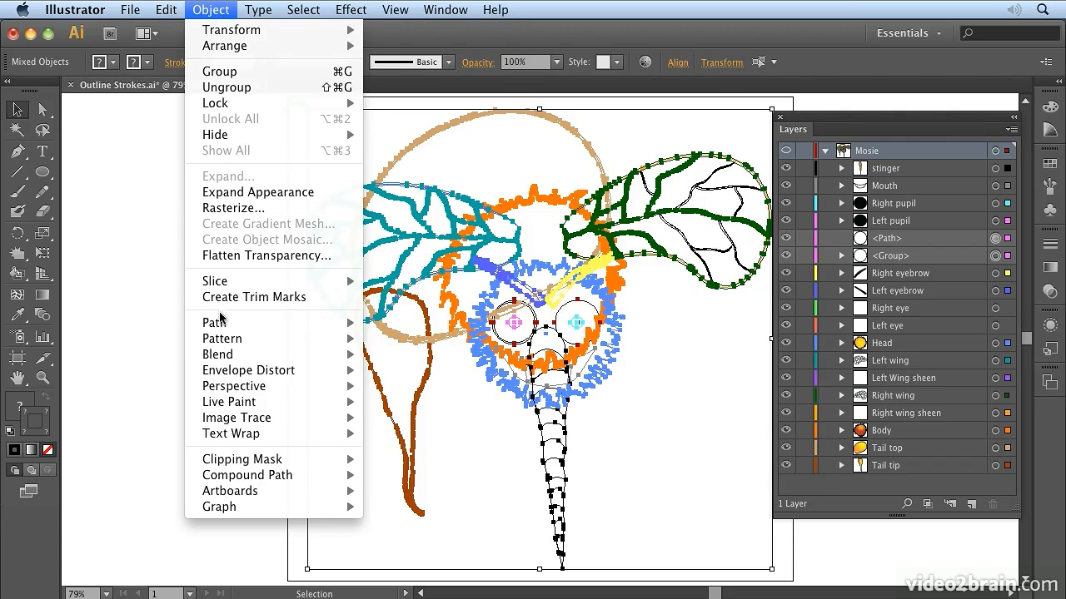
mouse_move(219, 323)
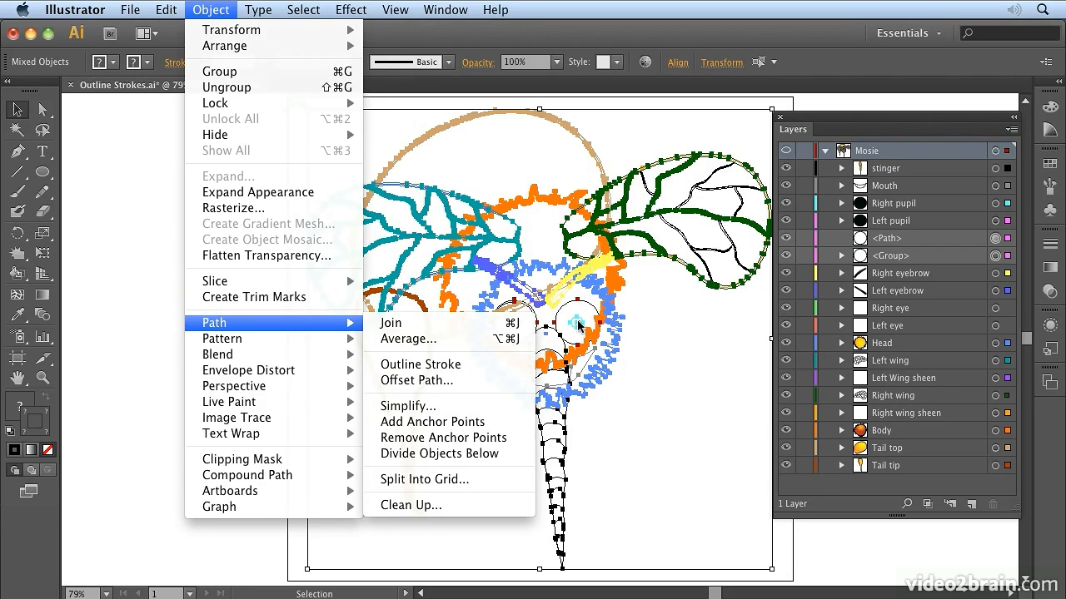
left_click(457, 366)
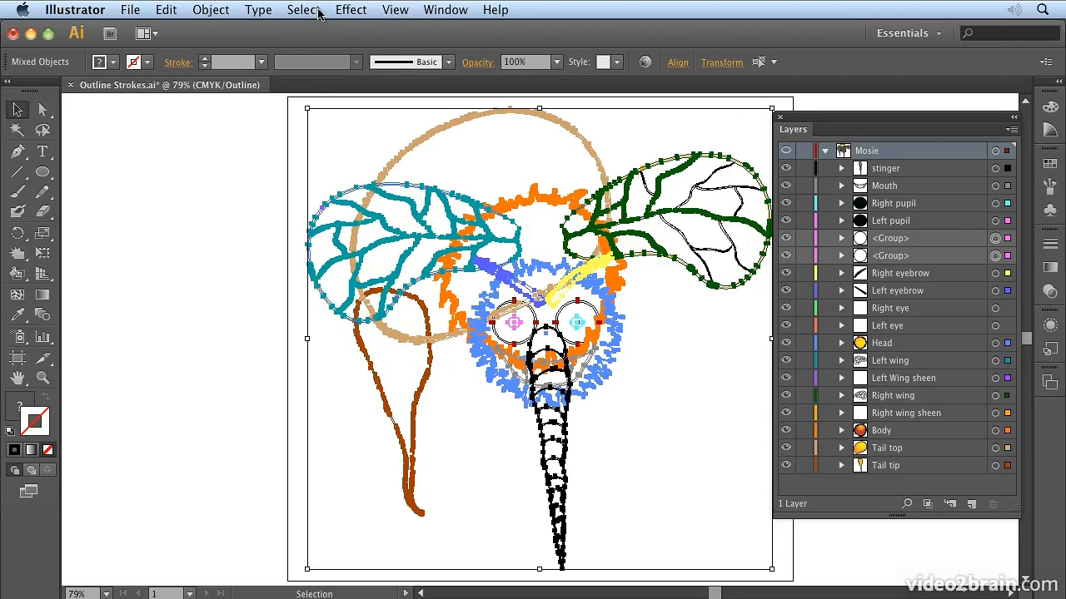
Step: Check the Scale Strokes & Effects setting for the selected artwork and return the document to Preview view
left_click(733, 63)
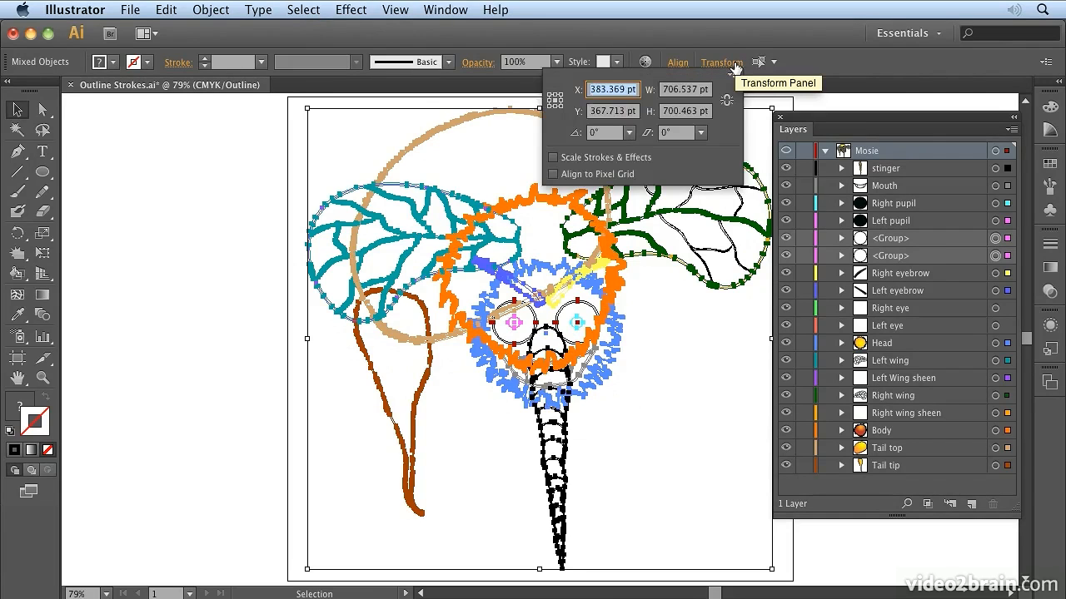
left_click(732, 63)
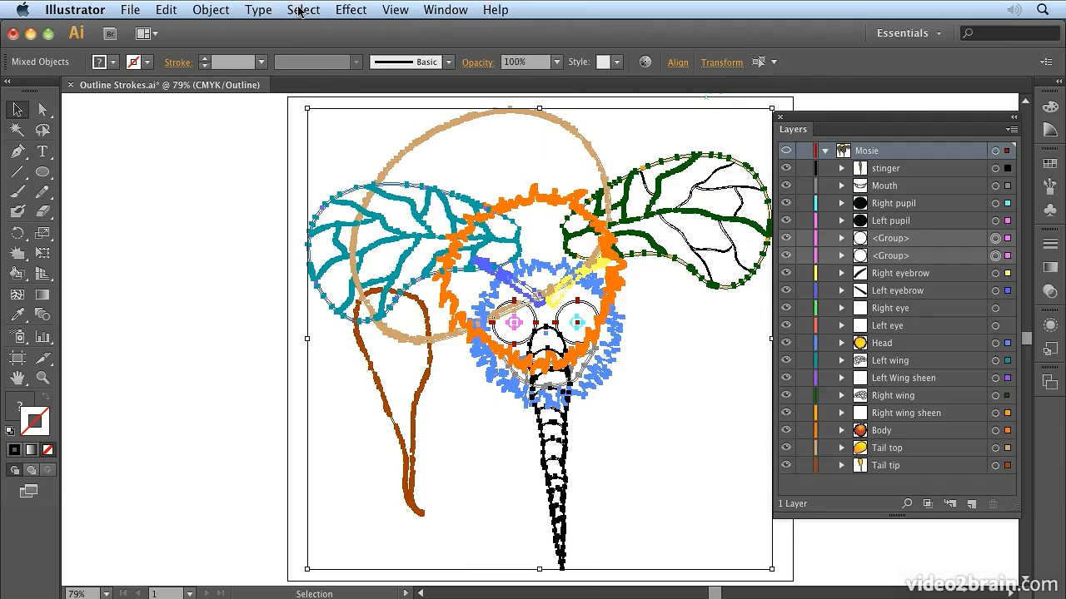
left_click(395, 12)
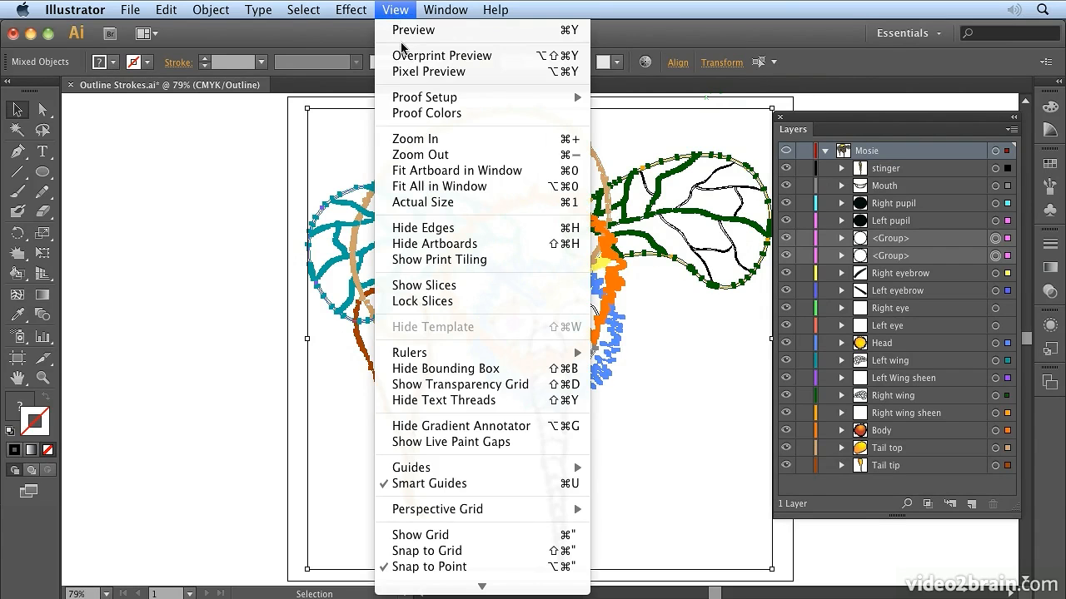
left_click(405, 30)
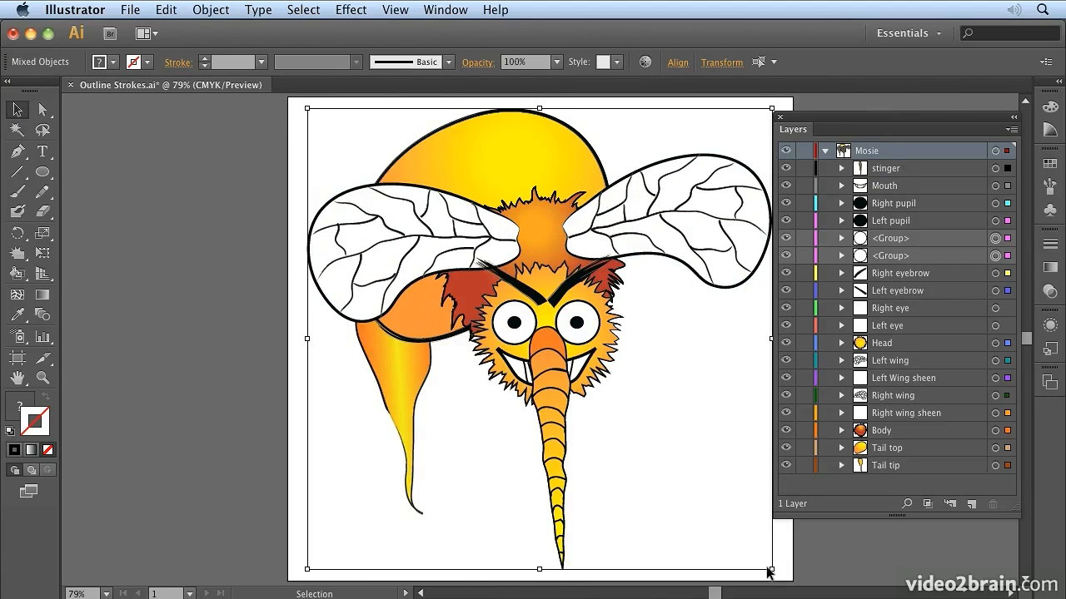
Step: Scale the selected mosquito artwork down proportionally in three passes to about a seventh of its width and examine its outlines
left_click_drag(771, 570, 560, 441)
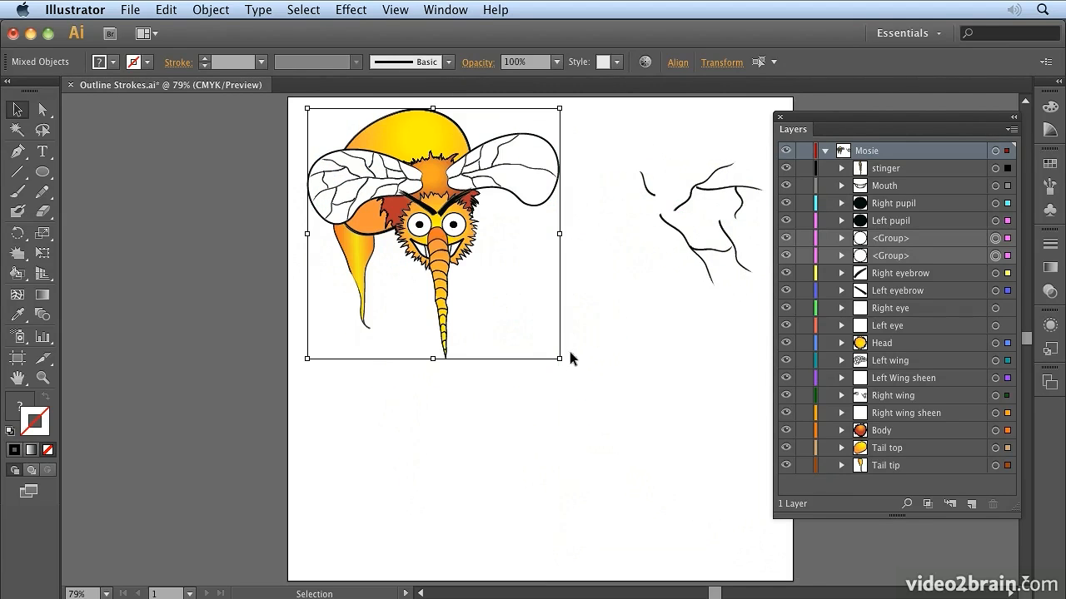
mouse_move(559, 358)
left_mouse_down()
mouse_move(467, 300)
mouse_move(457, 258)
left_mouse_up()
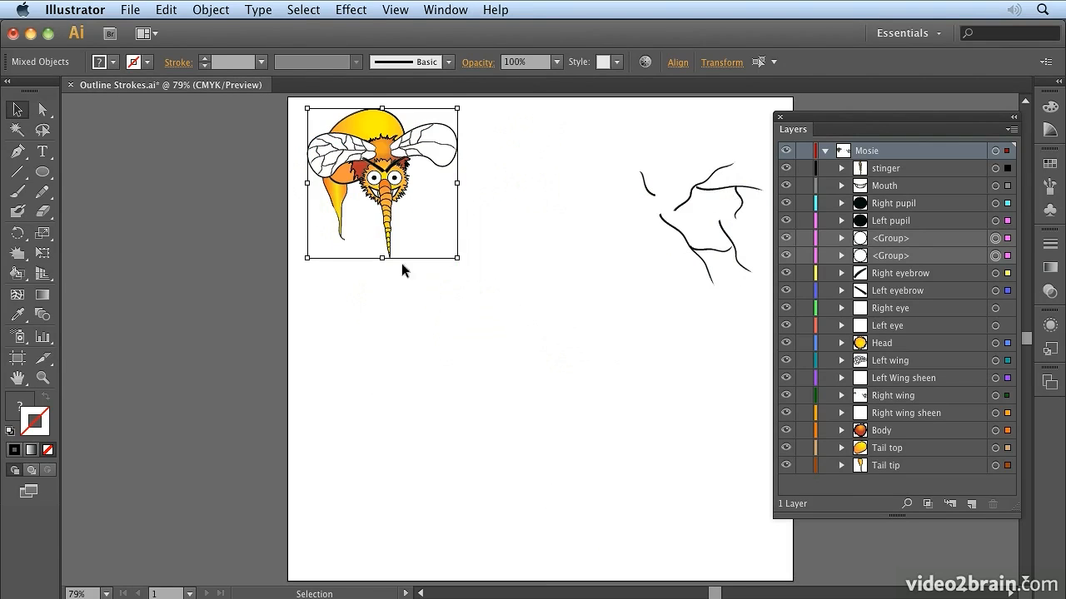
left_click_drag(456, 259, 376, 177)
key("super+equal")
key("super+equal")
key("super+equal")
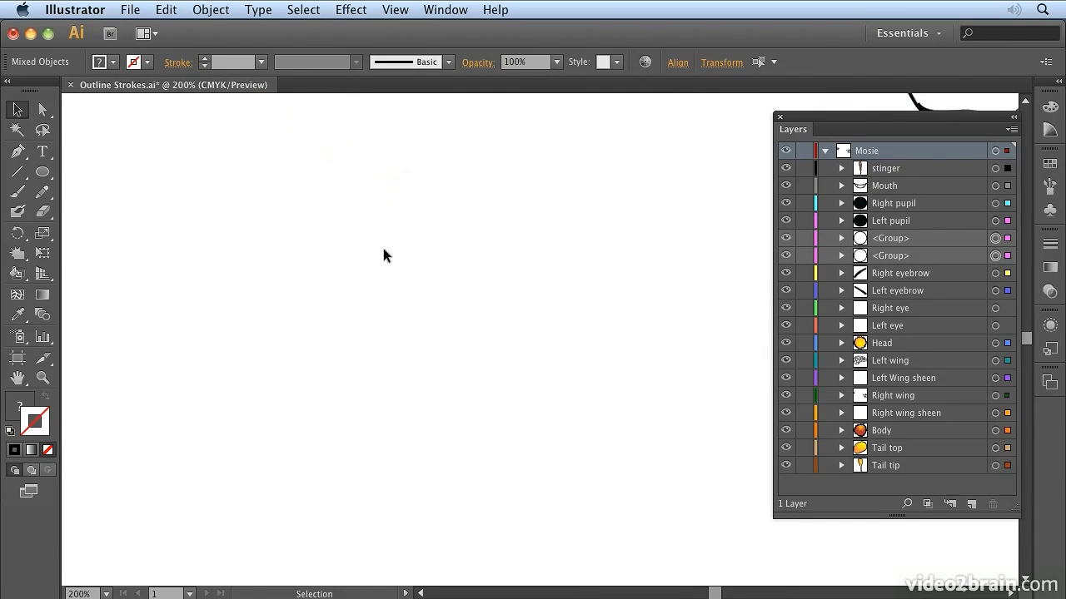
left_click_drag(355, 207, 587, 514)
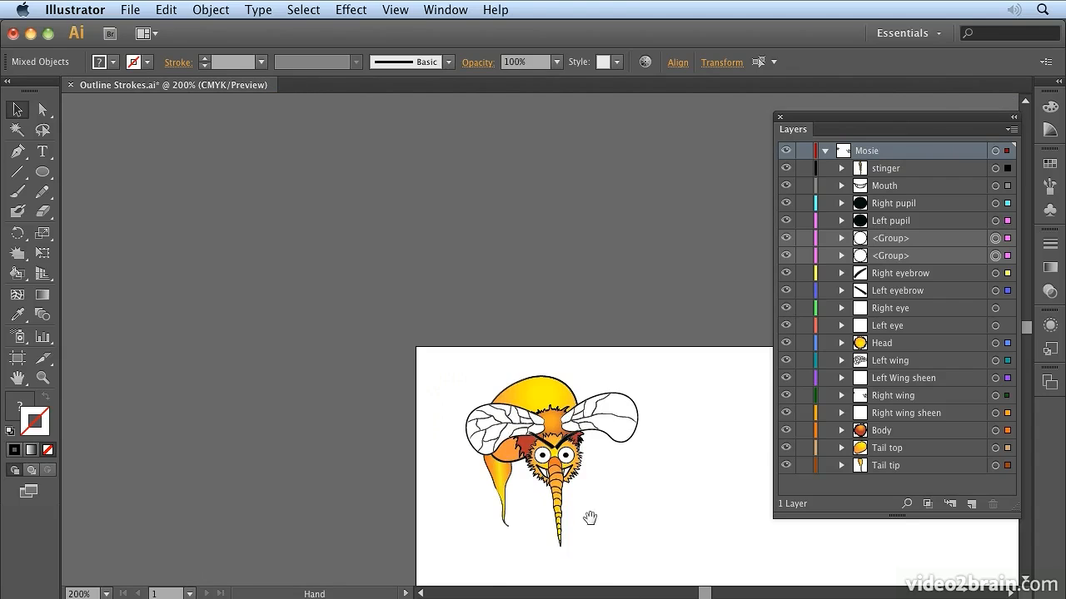